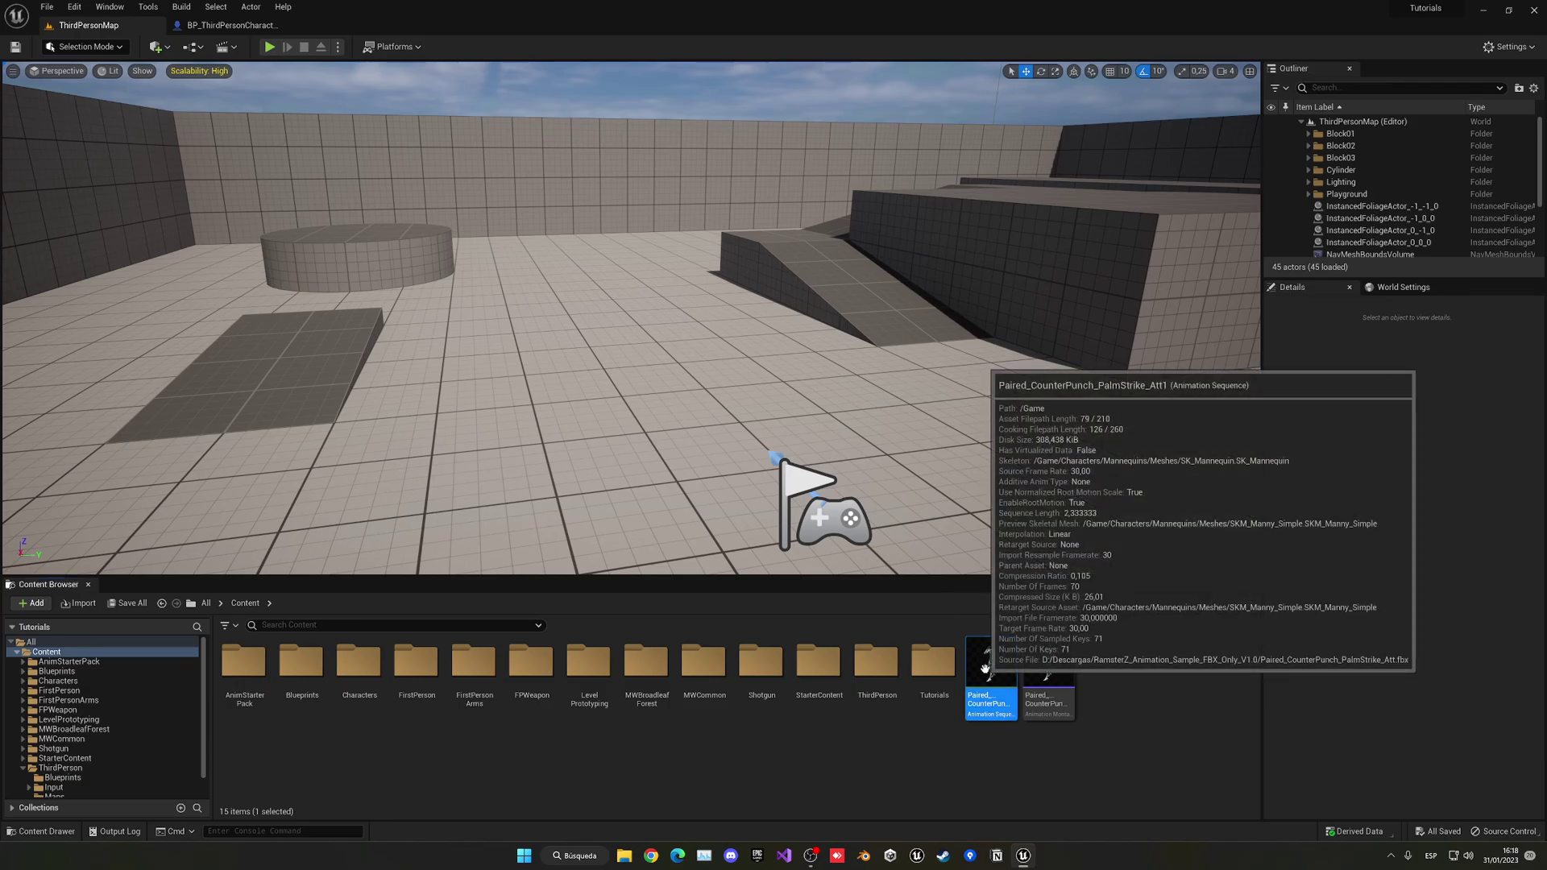
# - Preview the Paired_CounterPunch animation and orbit the view around the mannequin
pyautogui.doubleClick(989, 670)
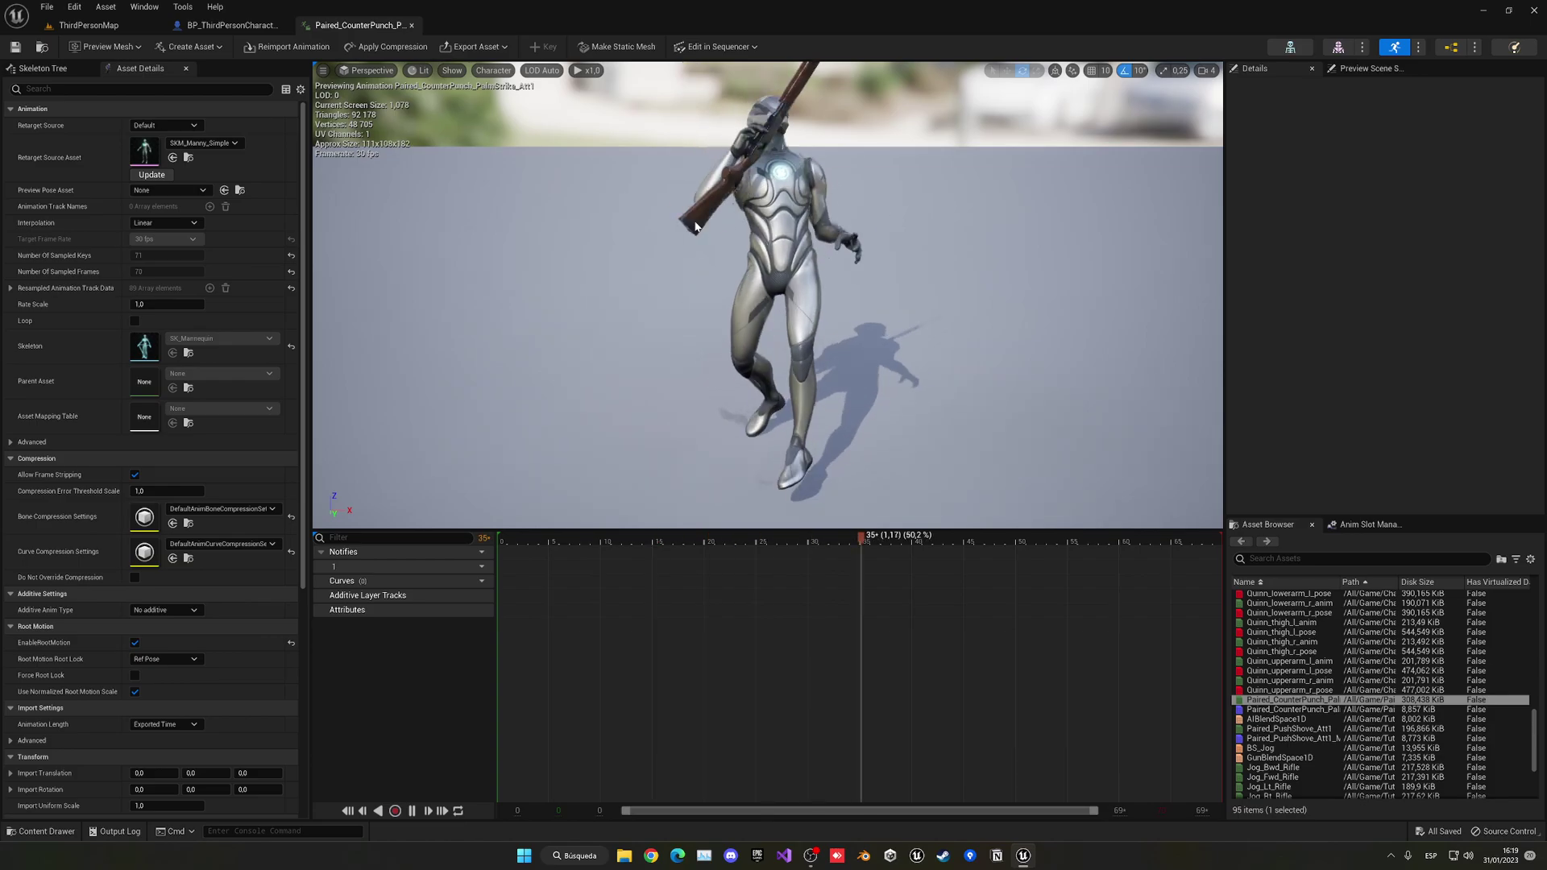
pyautogui.moveTo(767, 254)
pyautogui.mouseDown()
pyautogui.moveTo(629, 260)
pyautogui.moveTo(773, 259)
pyautogui.moveTo(876, 286)
pyautogui.mouseUp()
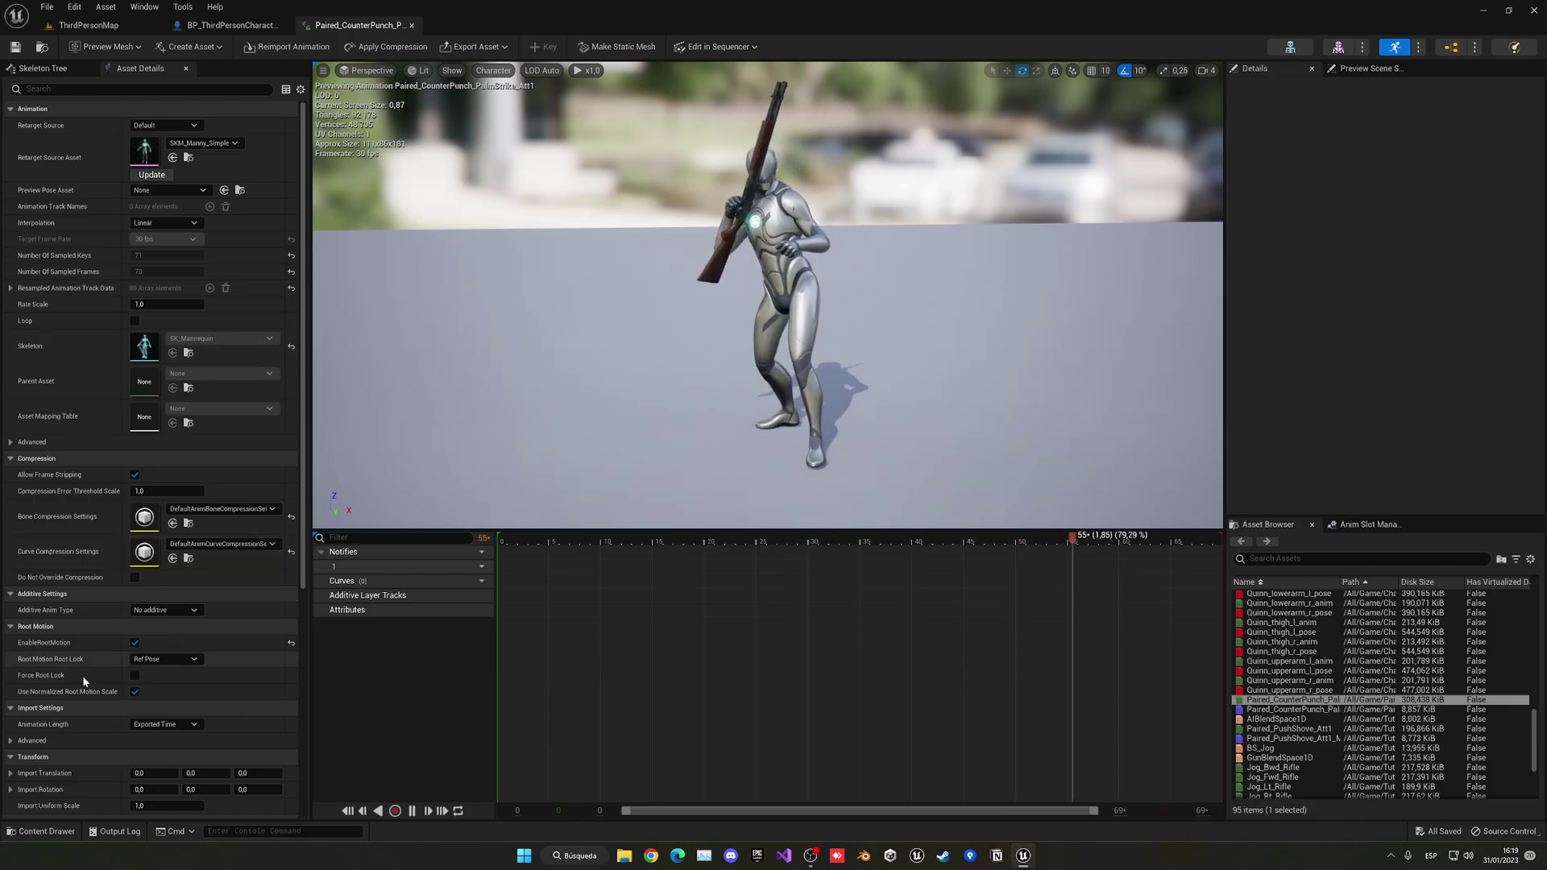
pyautogui.scroll(-4, 88, 461)
pyautogui.scroll(-4, 91, 461)
pyautogui.scroll(2, 92, 460)
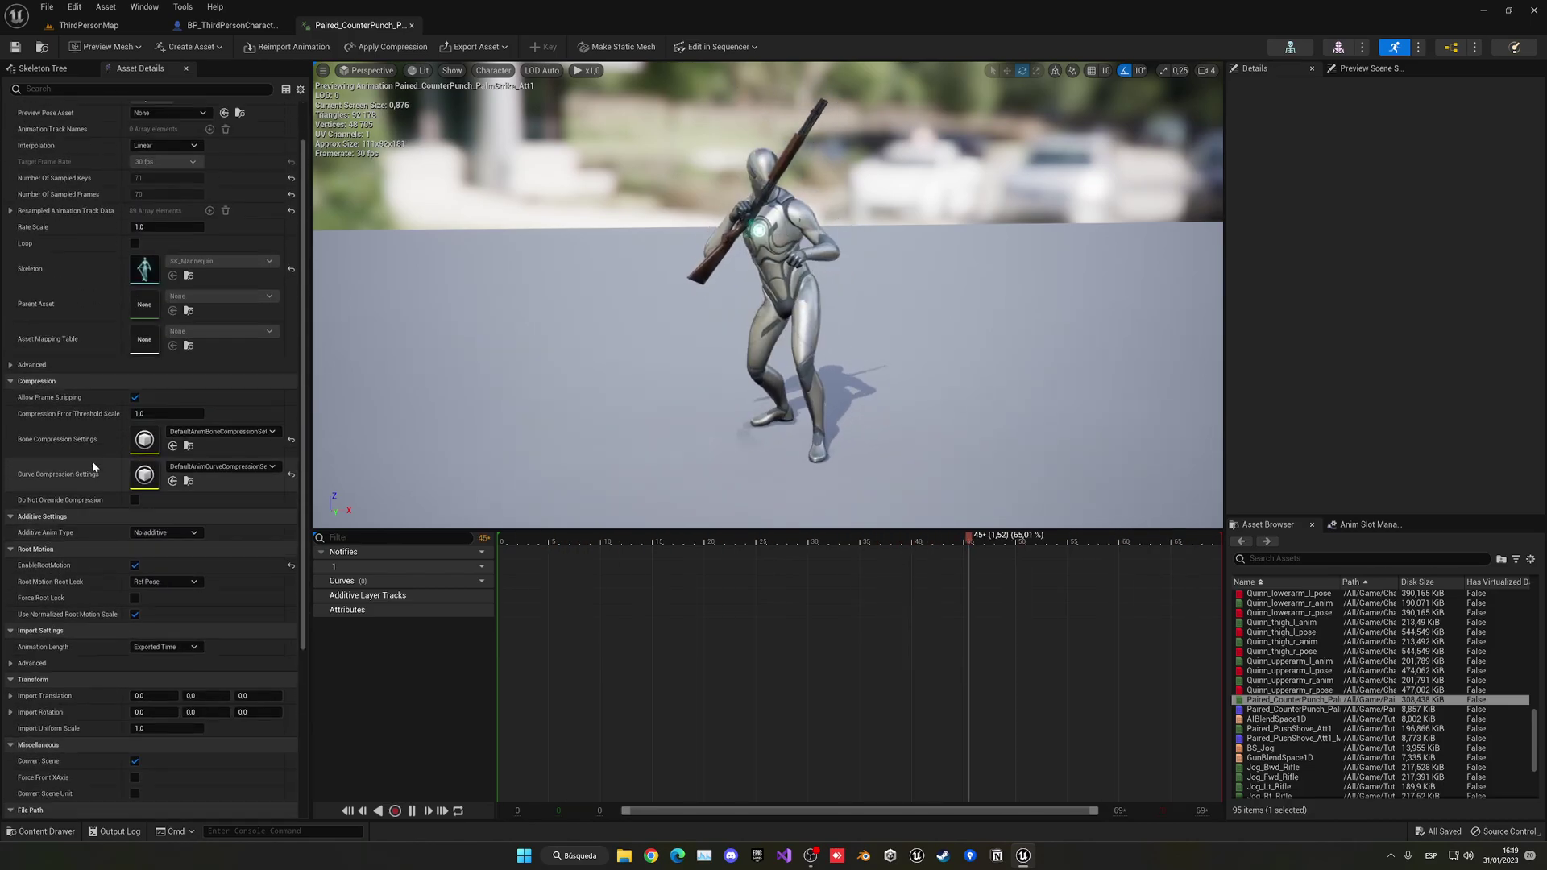
pyautogui.scroll(2, 92, 461)
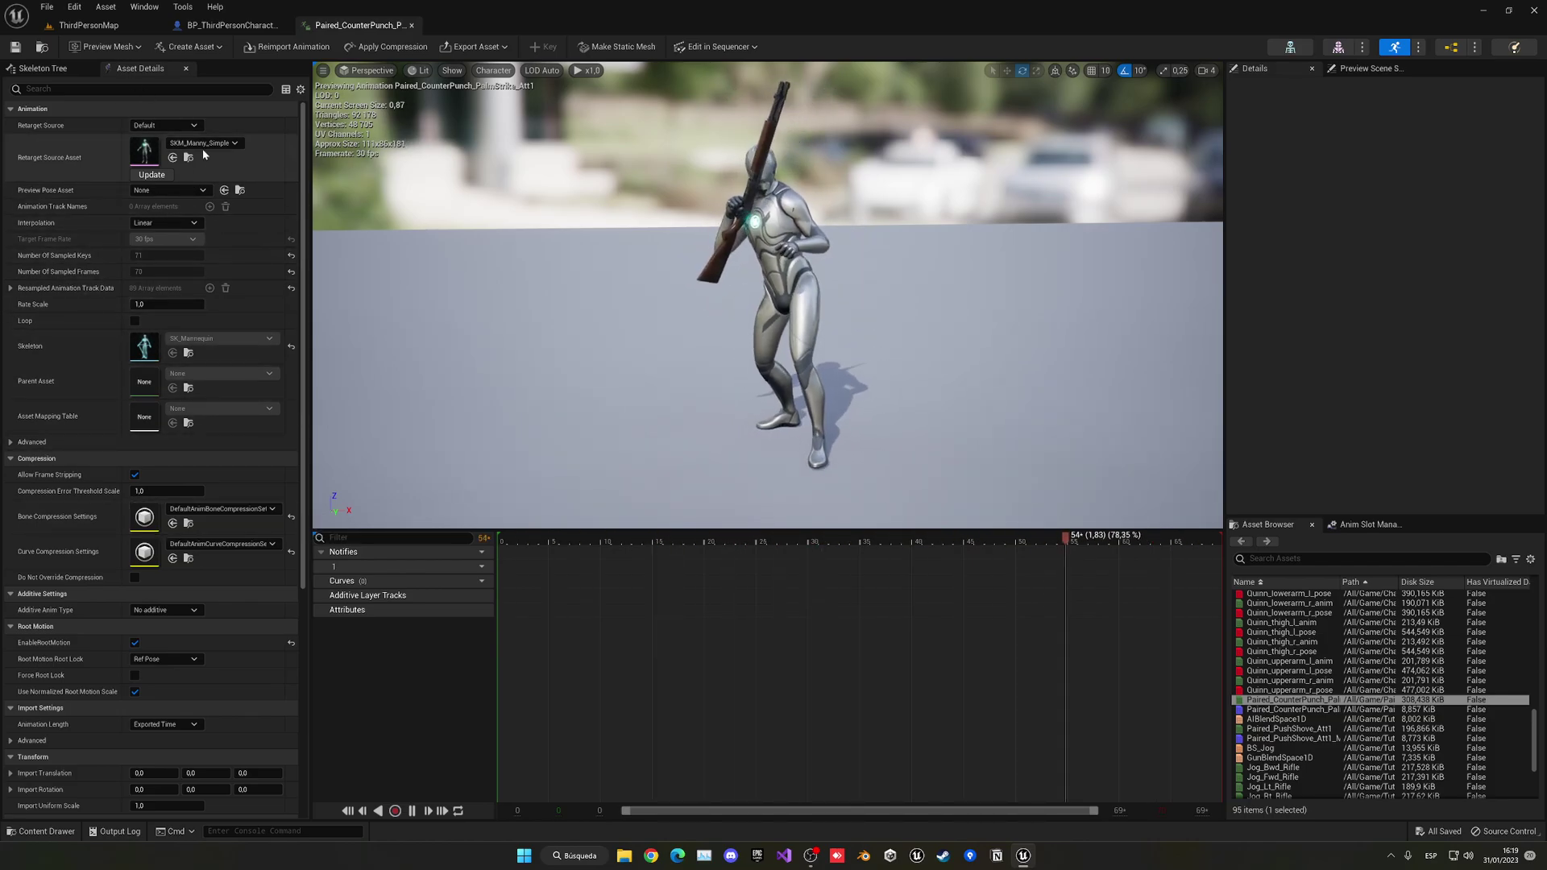
# - Select the counter-punch montage, inspect the blueprint's left-mouse event, then return to ThirdPersonMap
pyautogui.click(230, 25)
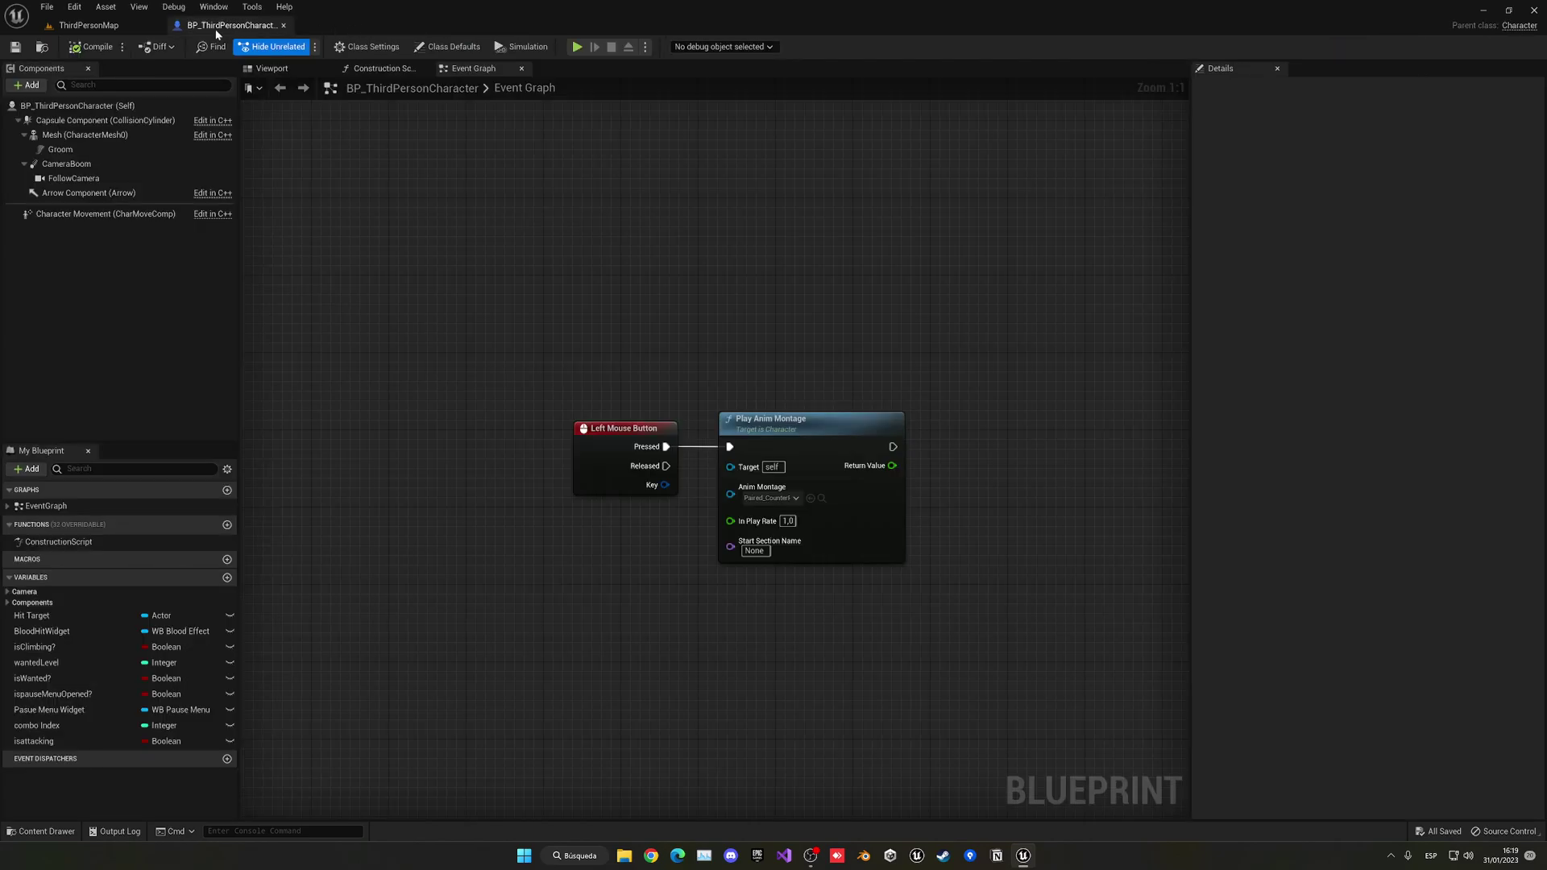
pyautogui.click(97, 25)
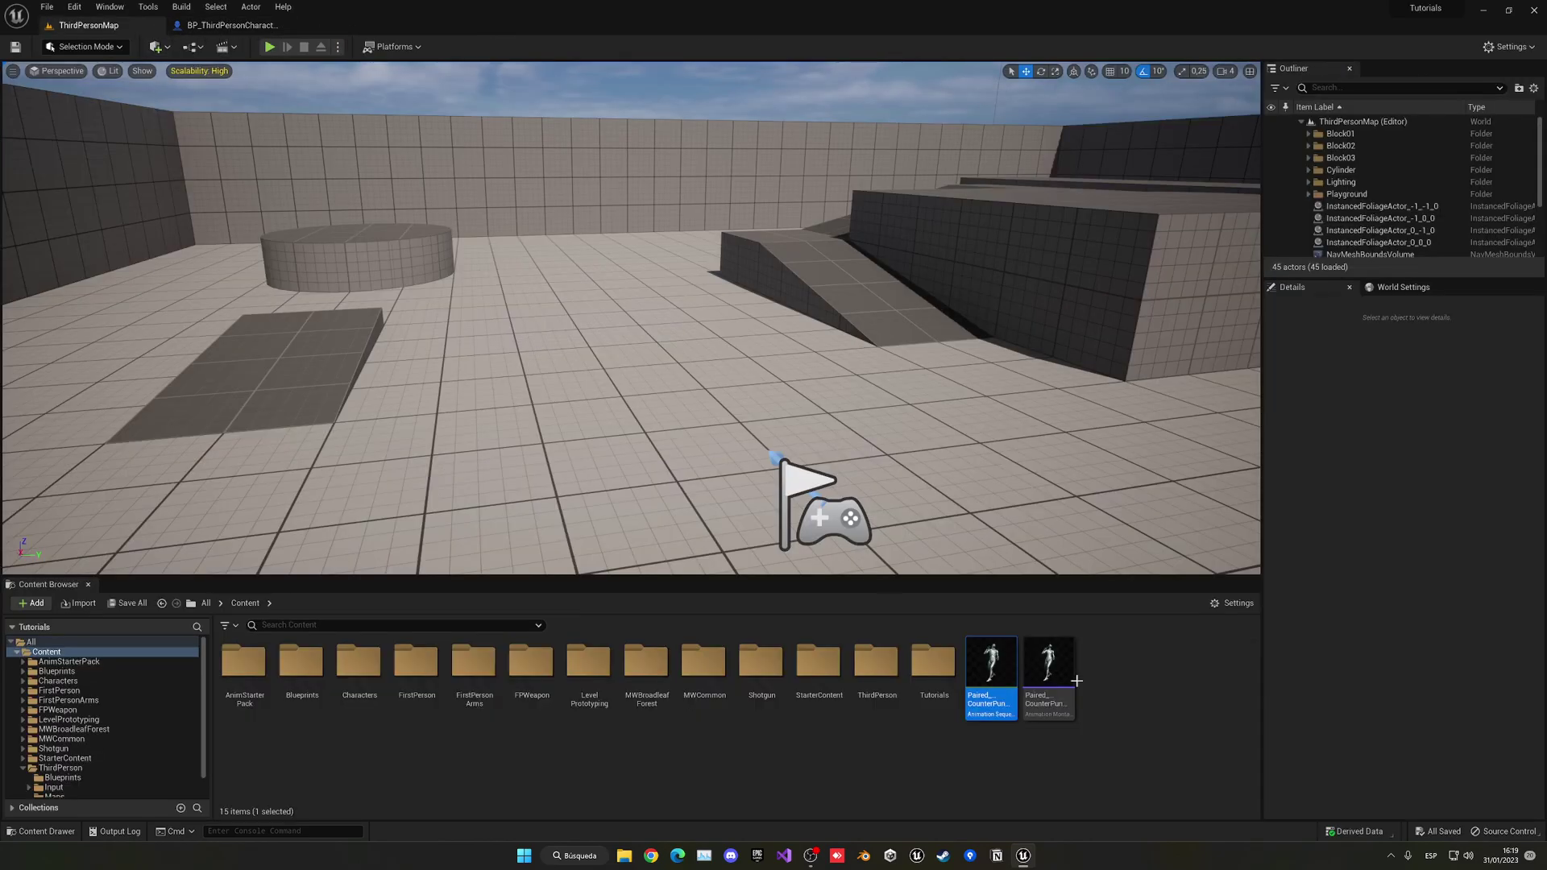
pyautogui.click(1046, 668)
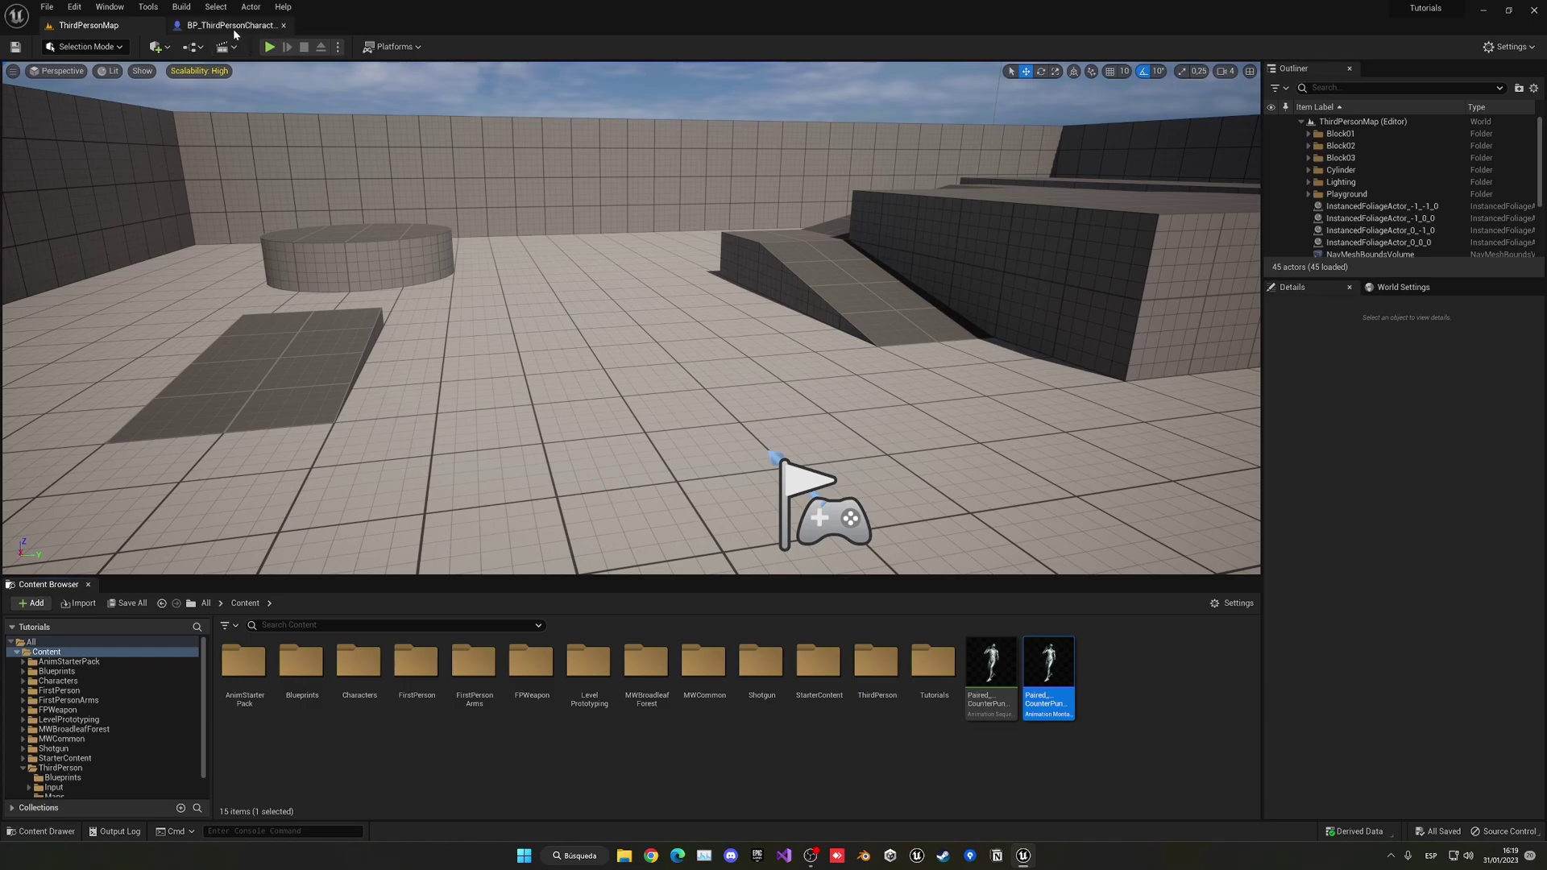
pyautogui.click(234, 26)
pyautogui.click(624, 475)
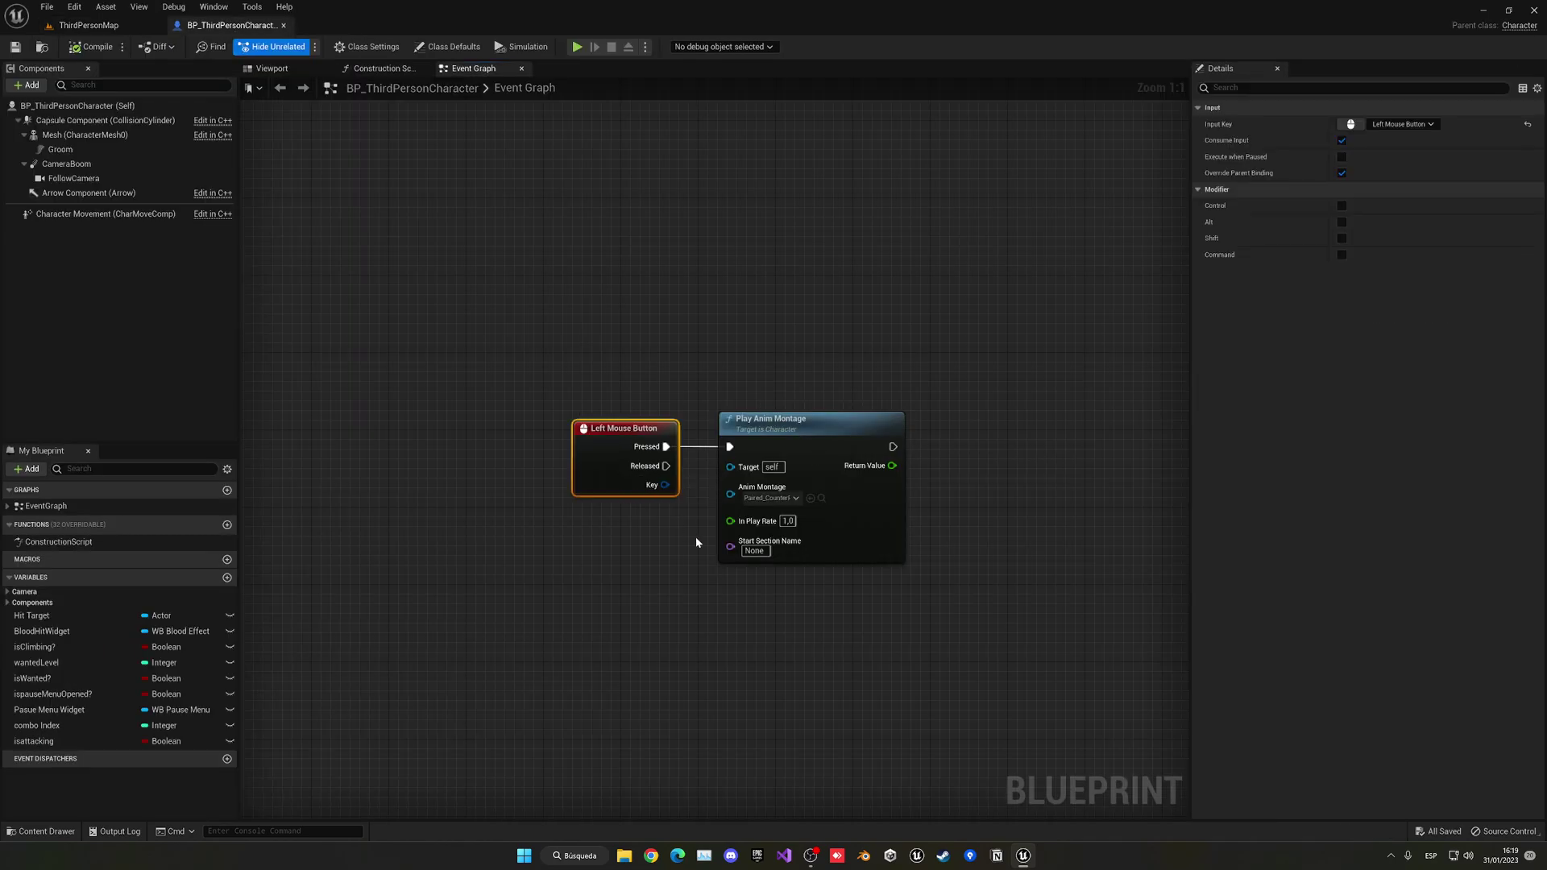
pyautogui.click(88, 25)
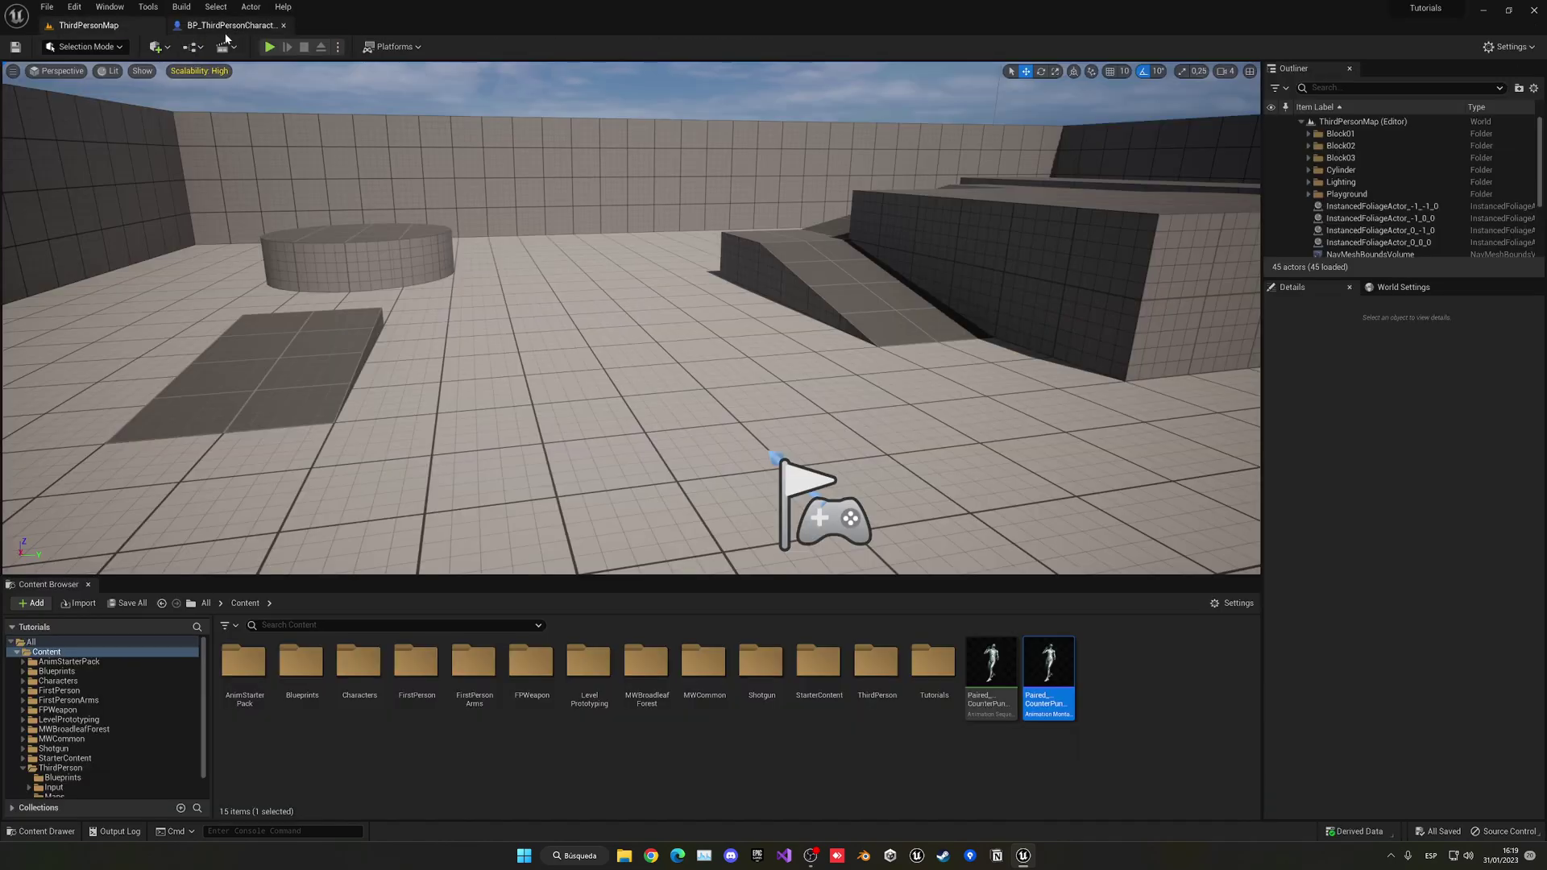
pyautogui.click(265, 47)
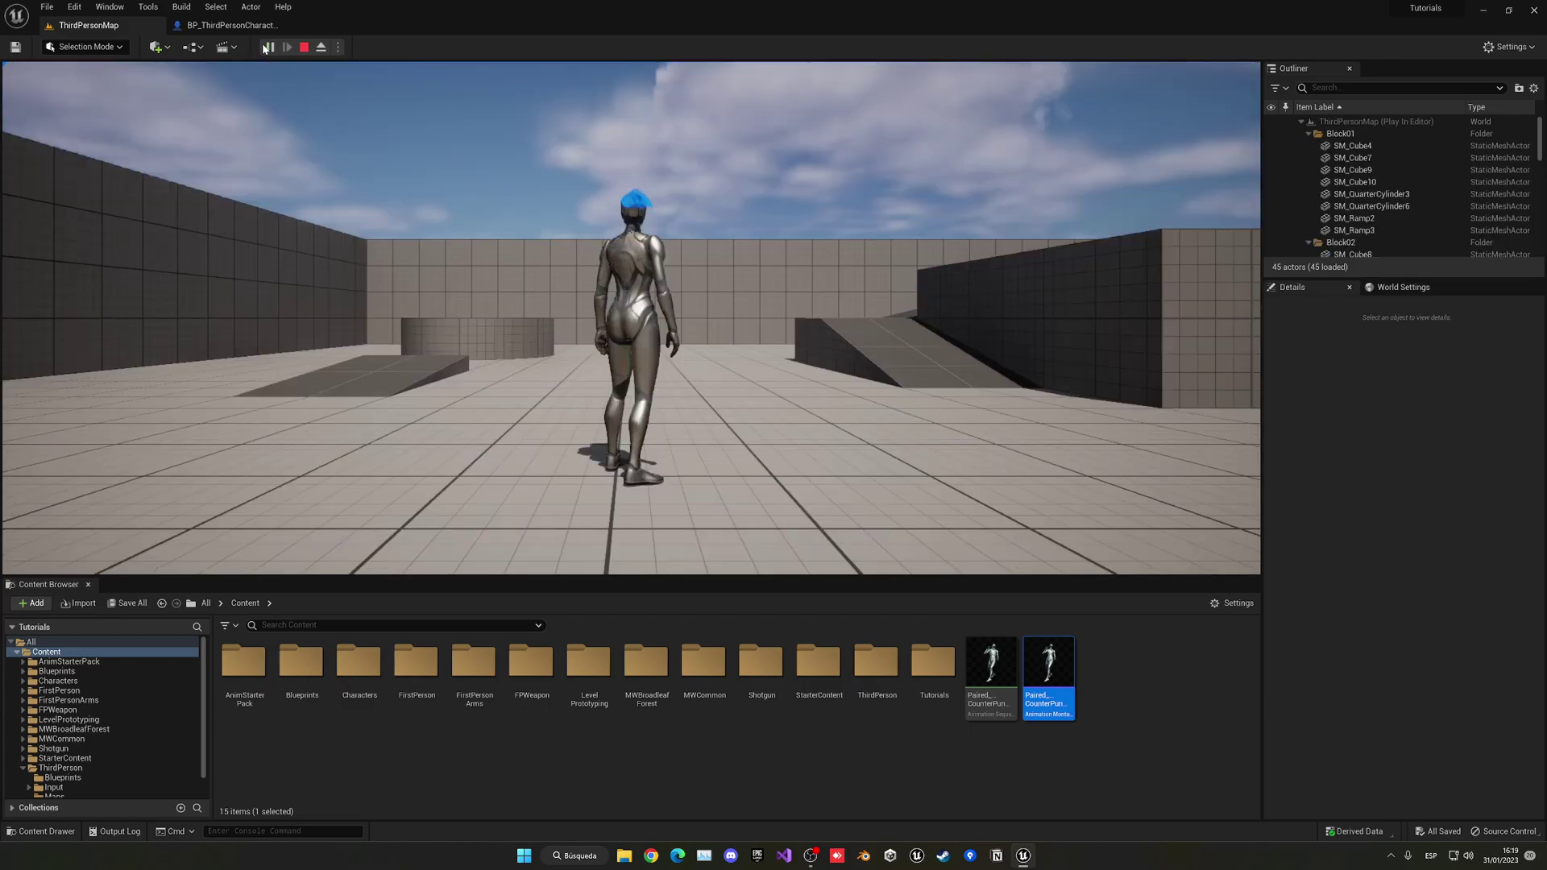
pyautogui.press('w')
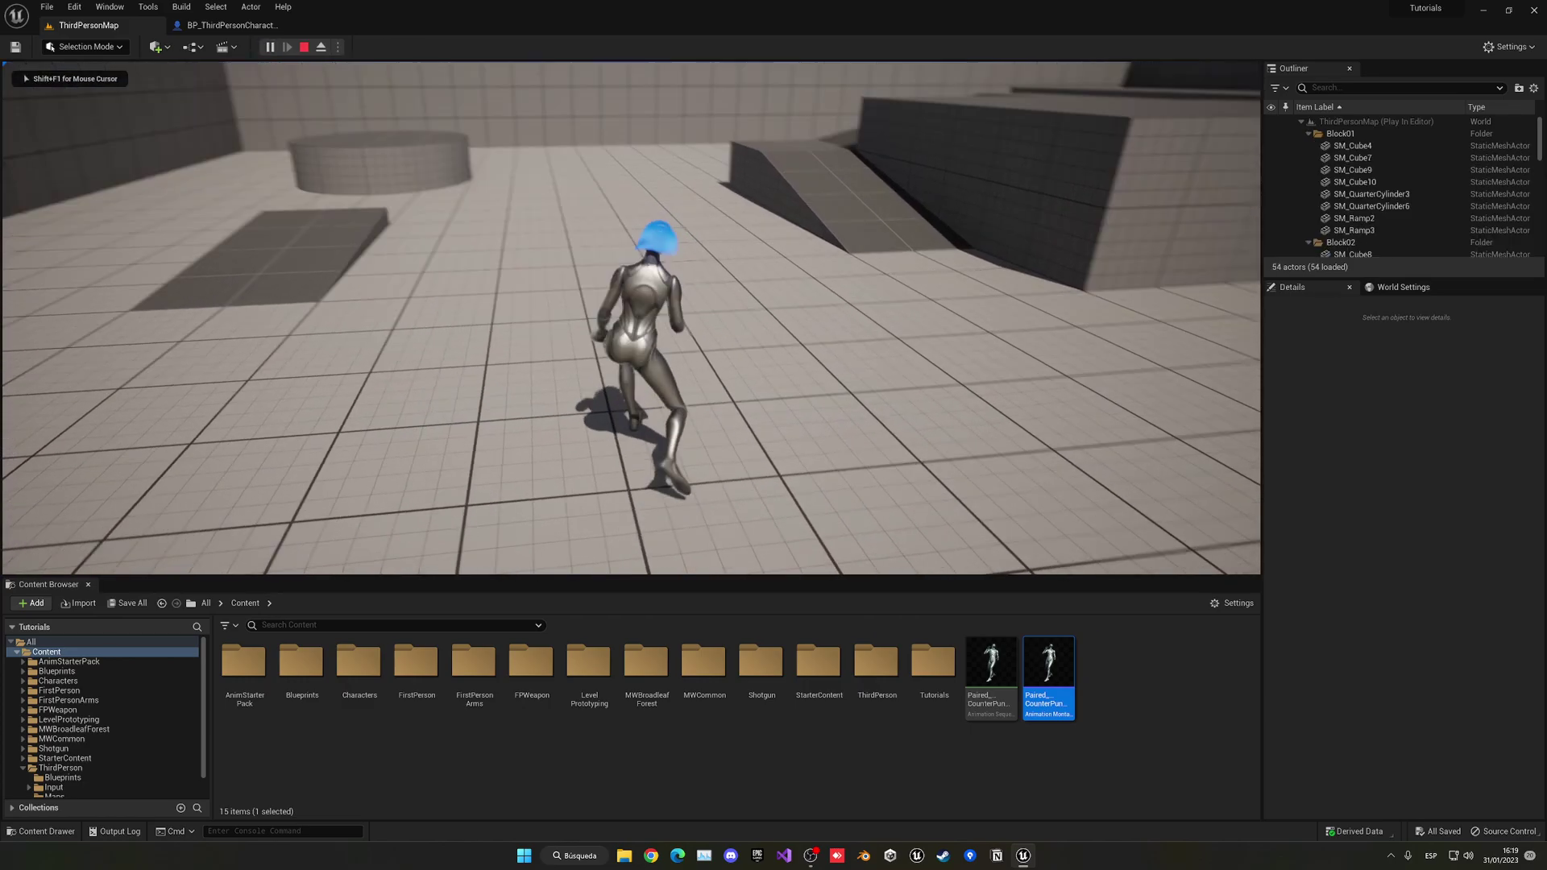
pyautogui.press('w')
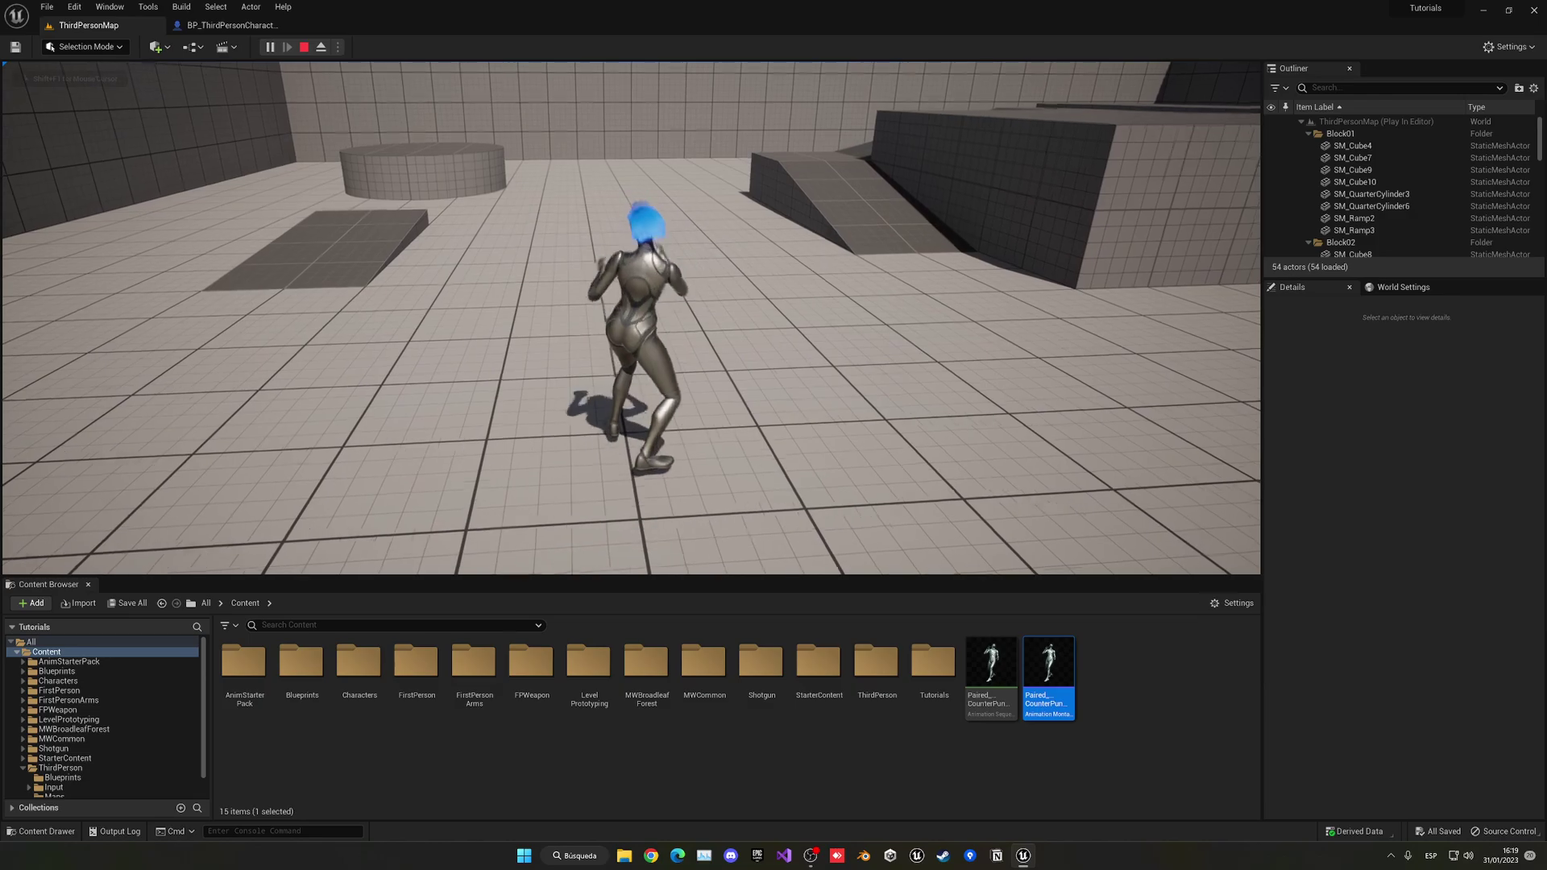
pyautogui.press('w')
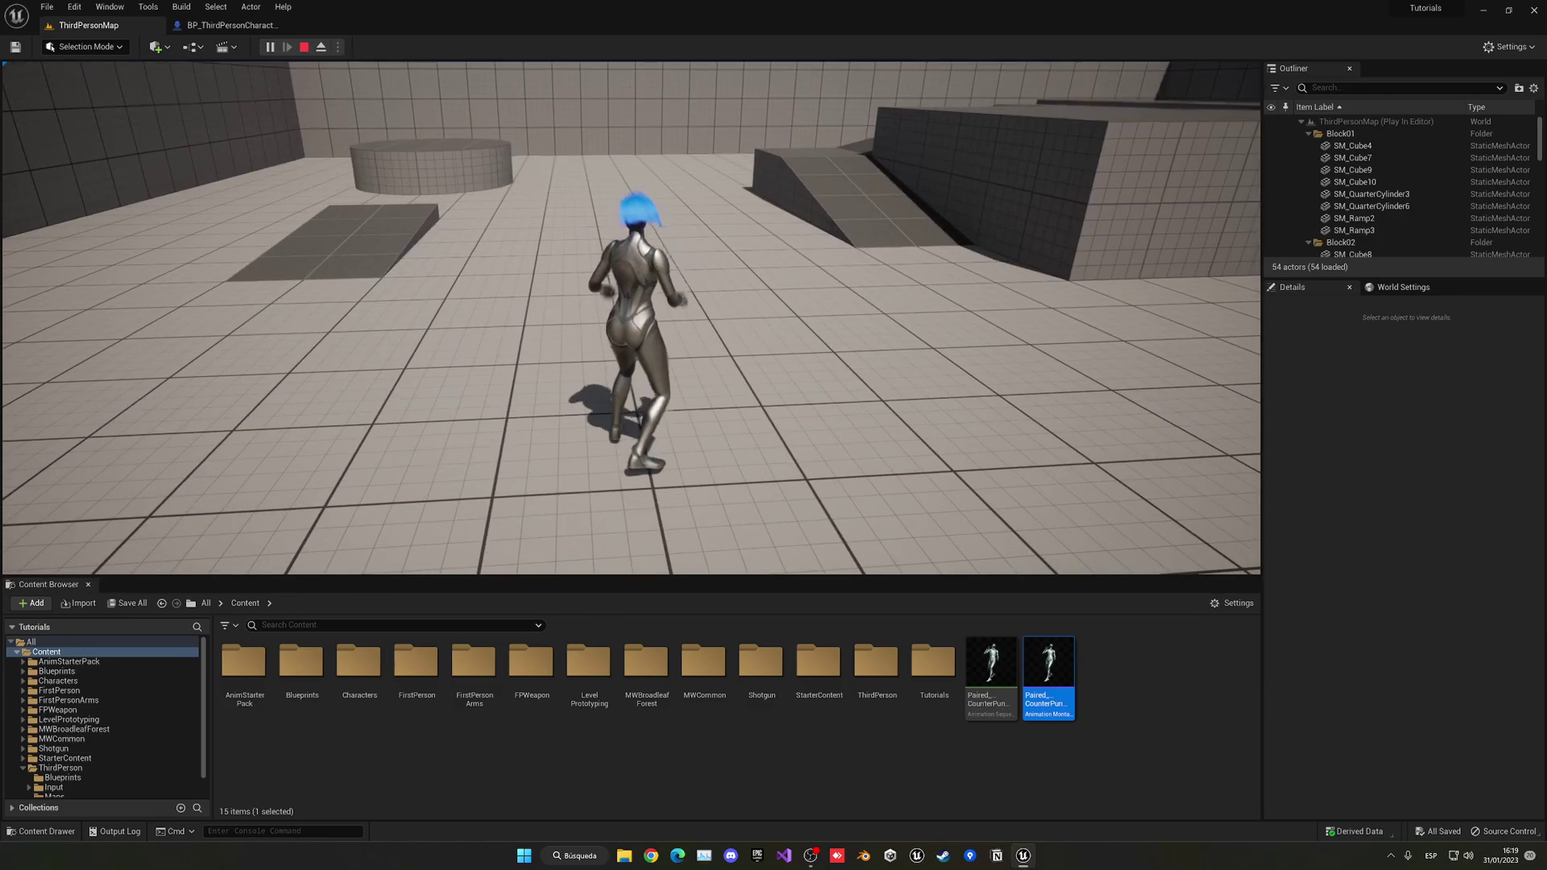
pyautogui.press('w')
pyautogui.press('f')
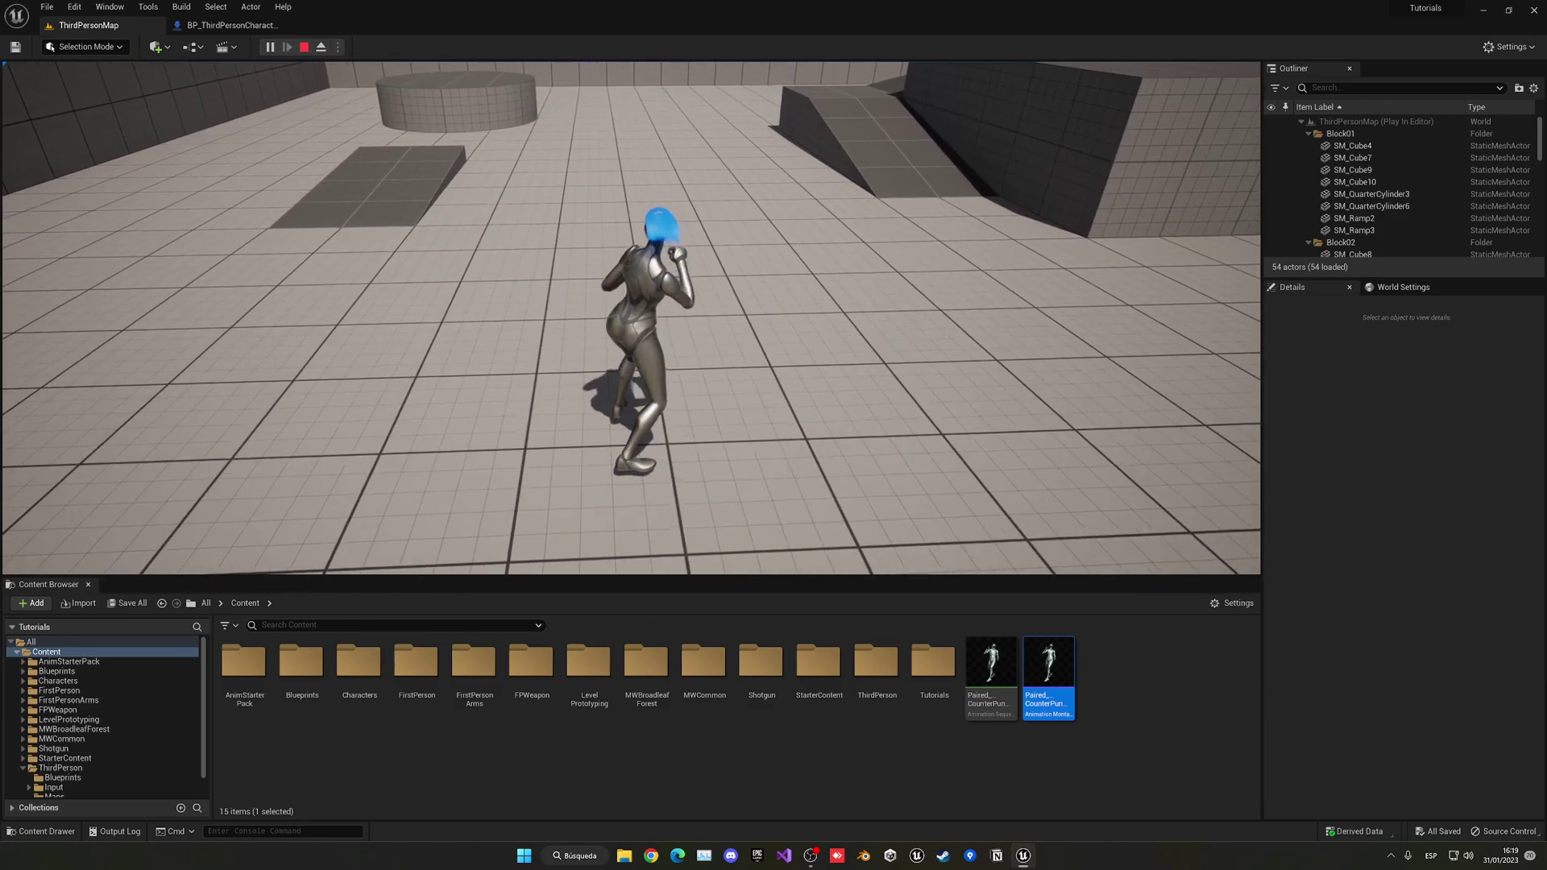
pyautogui.press('Escape')
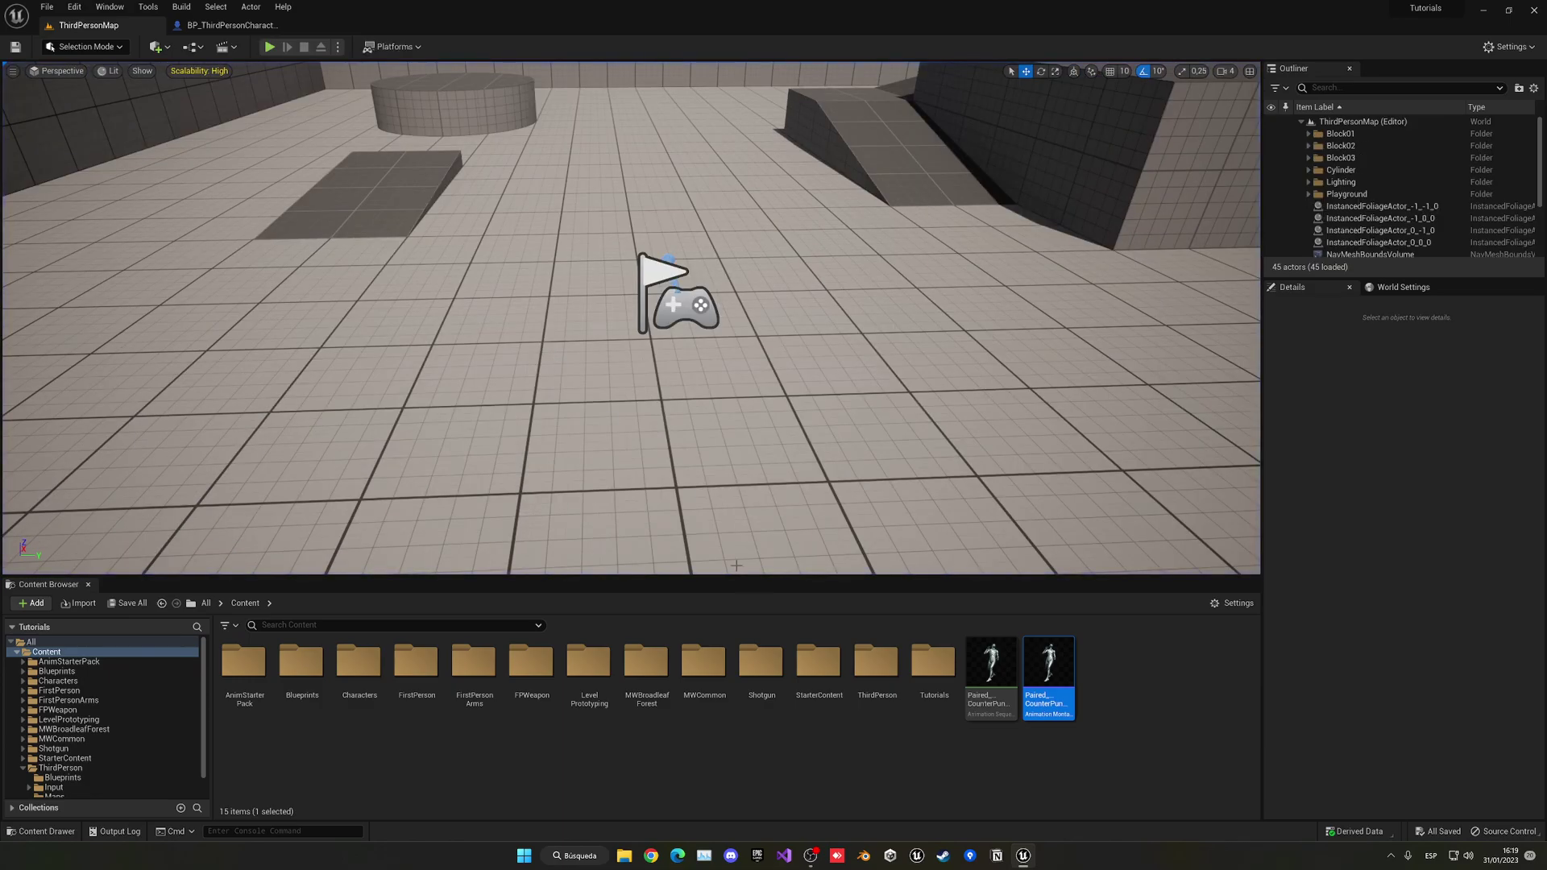
# - Create a Mirror Data Table asset for the SK_Mannequin skeleton
pyautogui.rightClick(854, 756)
pyautogui.moveTo(894, 526)
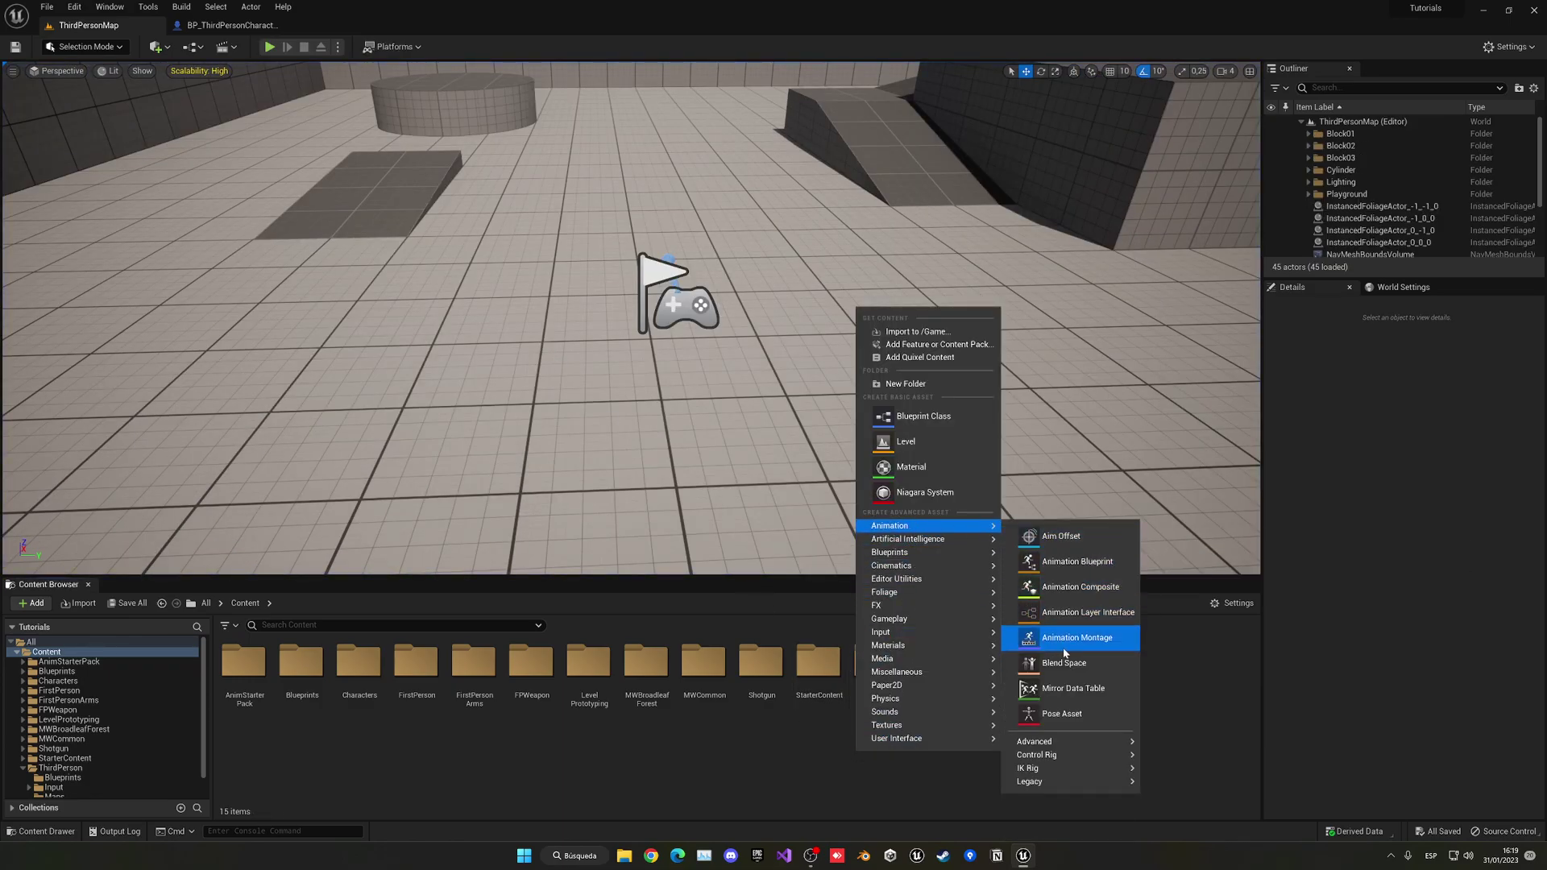
pyautogui.click(1090, 696)
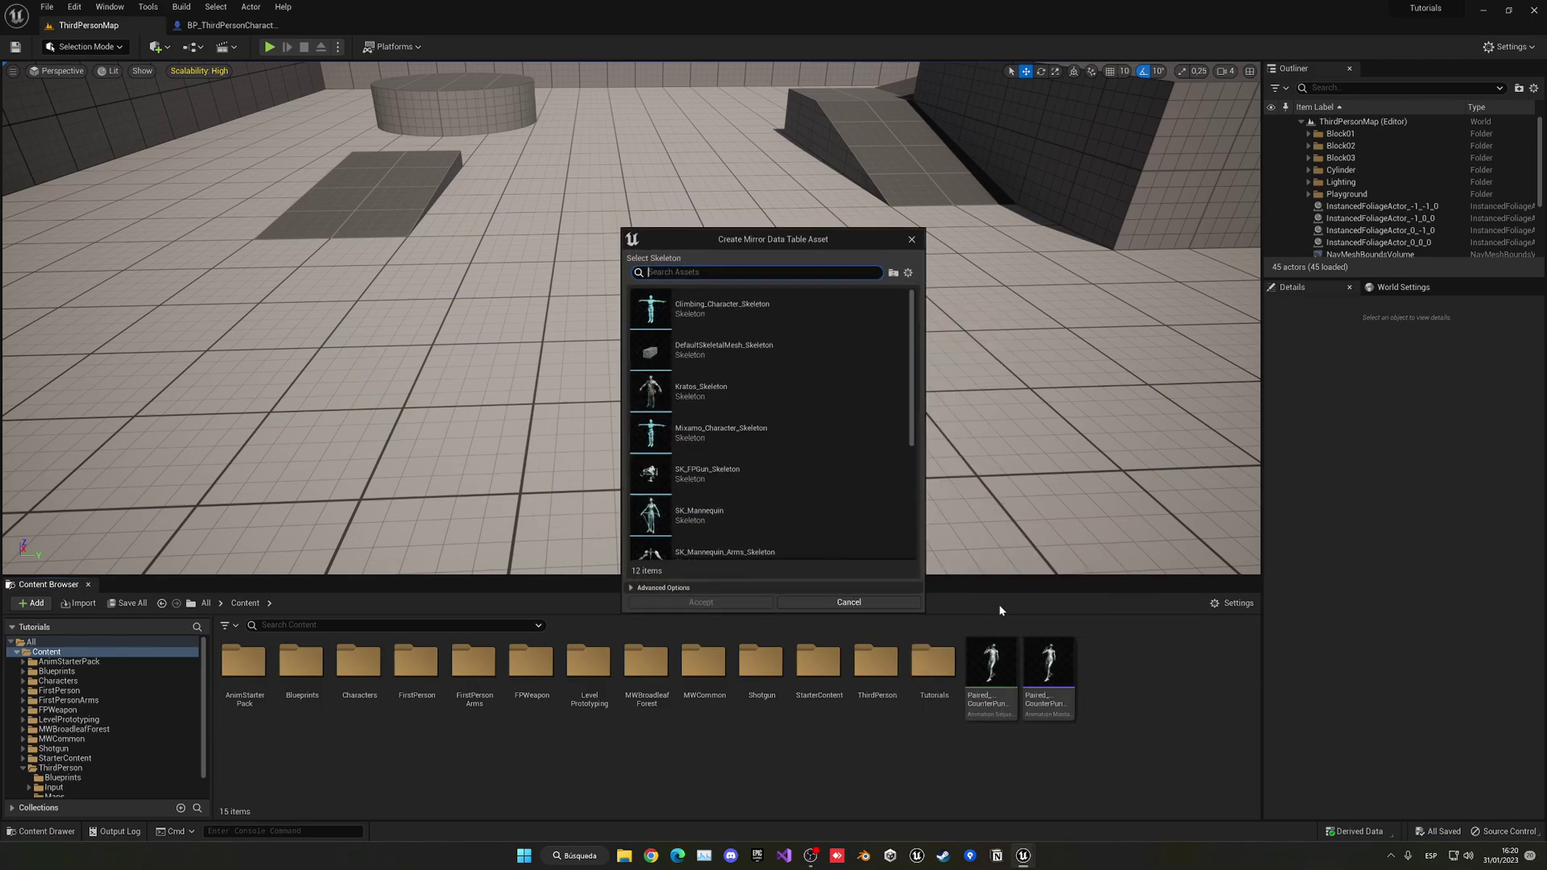
pyautogui.click(749, 517)
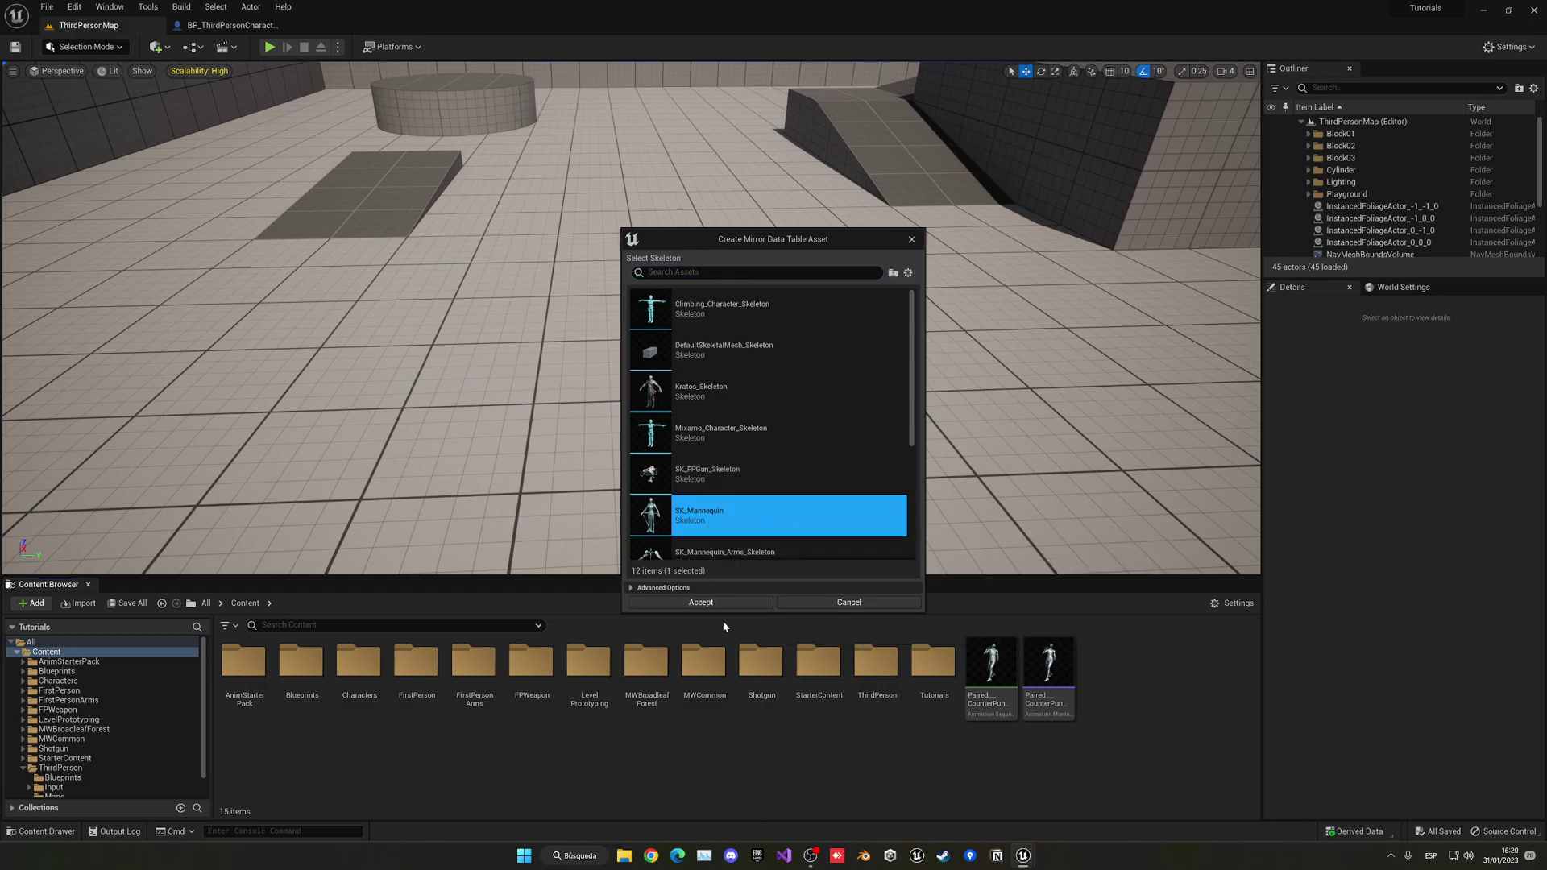
pyautogui.click(695, 602)
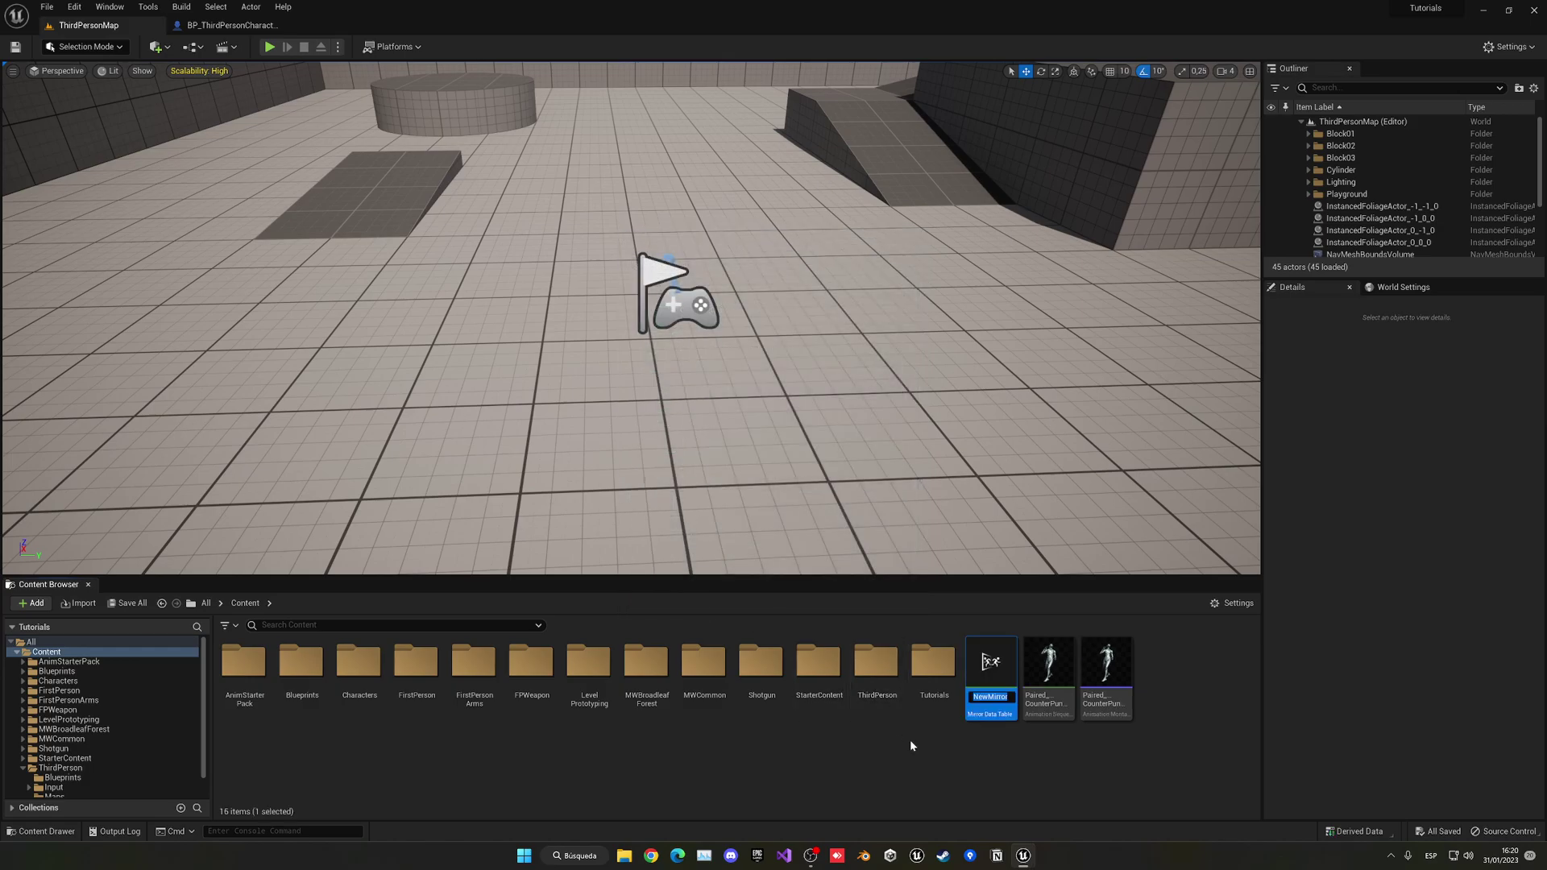
# - Name the new mirror data table TutorialMirrorDataTable
pyautogui.press('Home')
pyautogui.hotkey('shift', 'Right')
pyautogui.hotkey('shift', 'Right')
pyautogui.hotkey('shift', 'Right')
pyautogui.write('Tutorial')
pyautogui.press('Return')
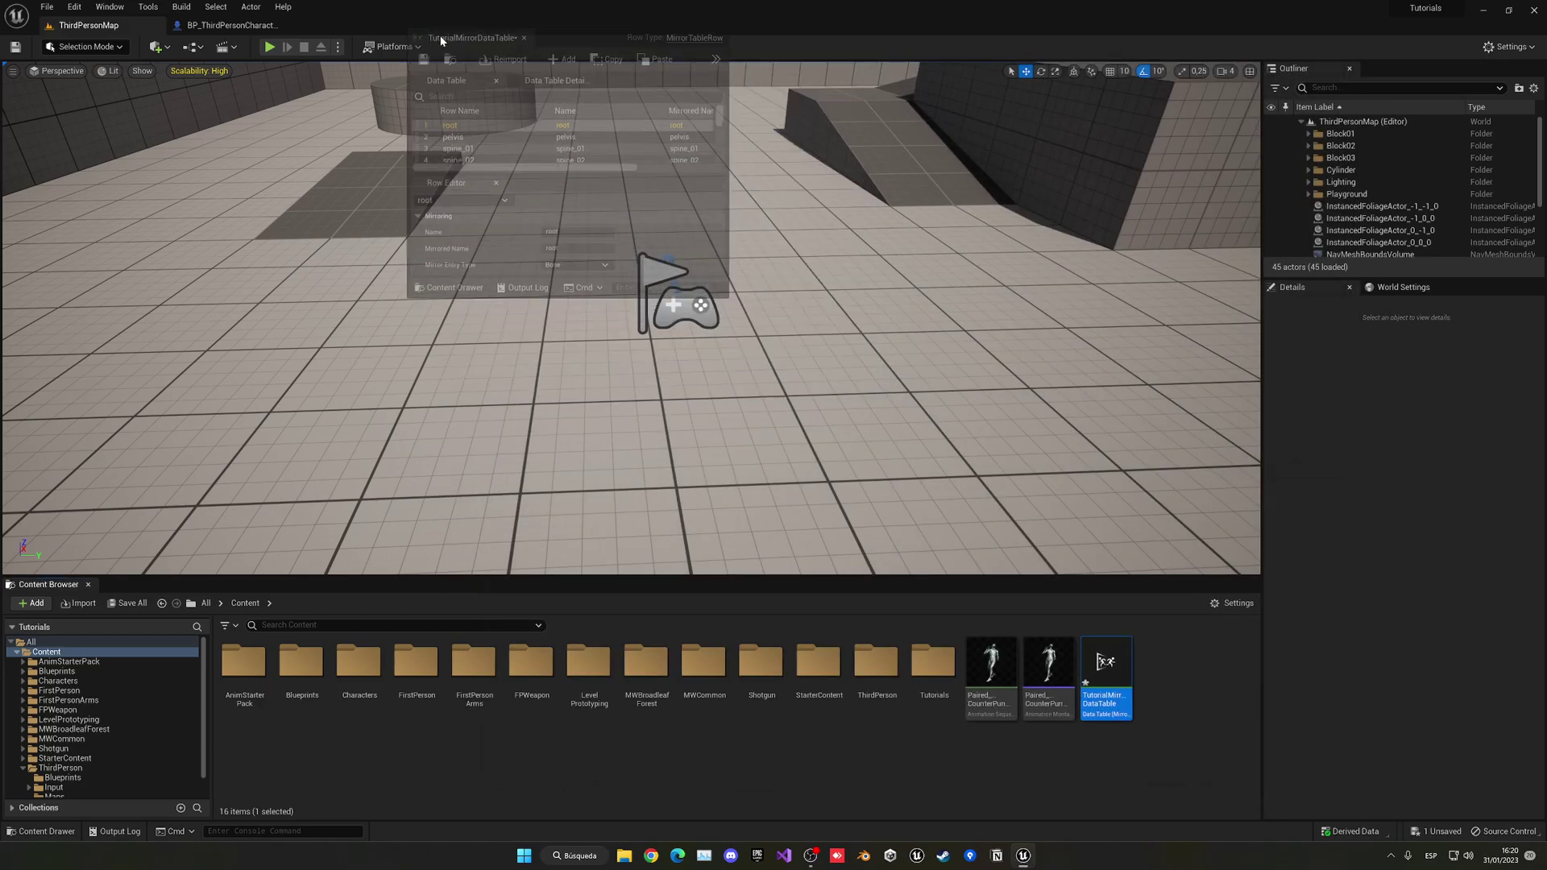
# - Dock TutorialMirrorDataTable into the main editor and view its Data Table Details
pyautogui.moveTo(552, 95); pyautogui.dragTo(436, 33)
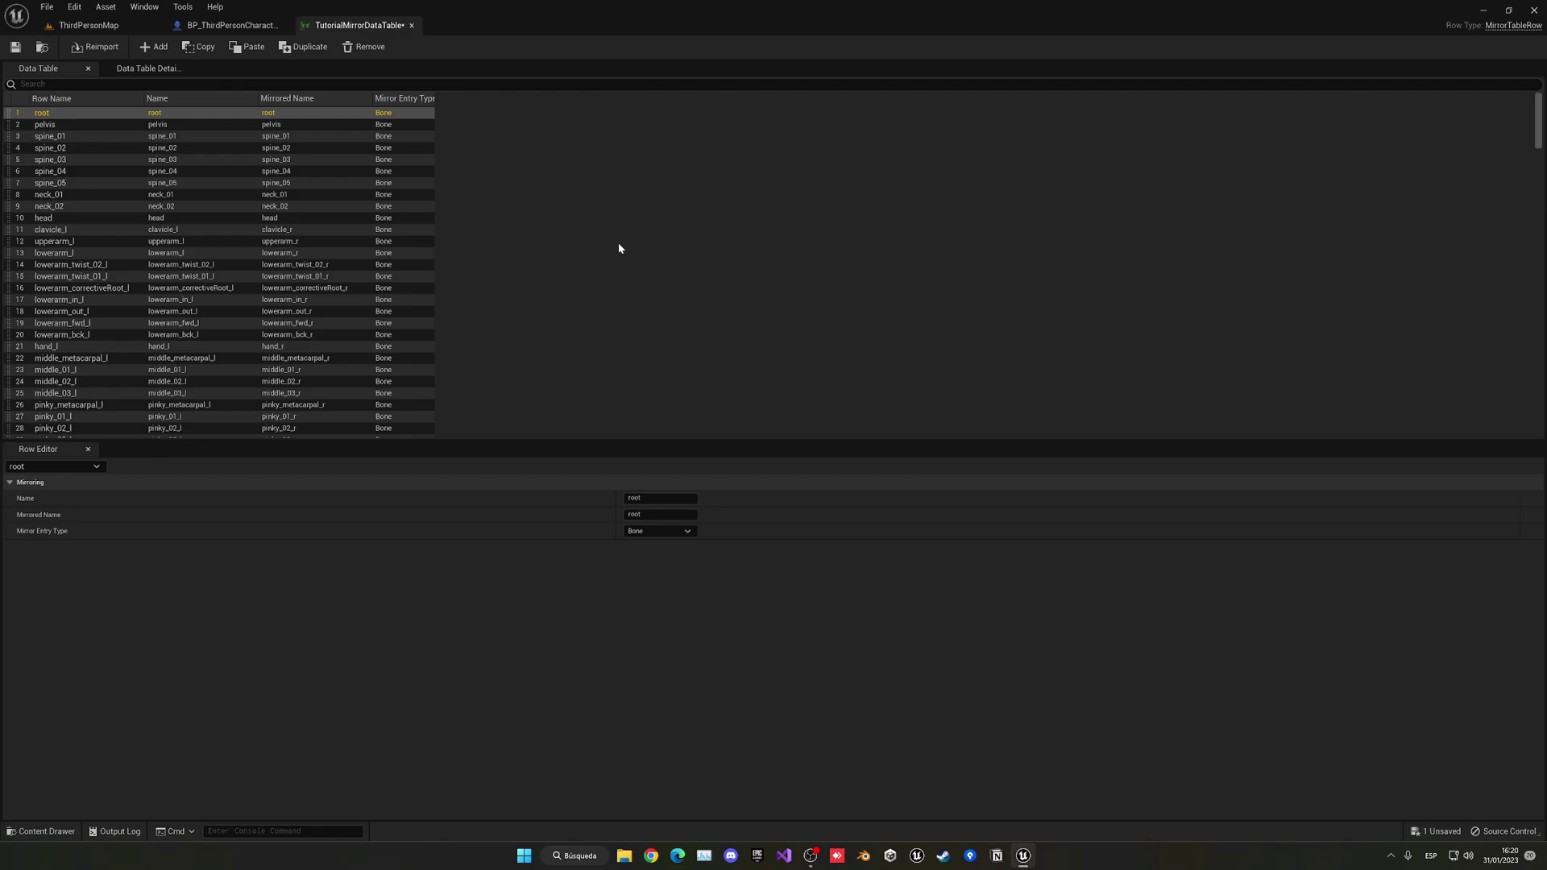
pyautogui.scroll(-2, 450, 213)
pyautogui.scroll(2, 311, 304)
pyautogui.scroll(-1, 346, 329)
pyautogui.scroll(-1, 344, 328)
pyautogui.scroll(-1, 342, 326)
pyautogui.scroll(-1, 350, 334)
pyautogui.scroll(4, 349, 329)
pyautogui.click(148, 68)
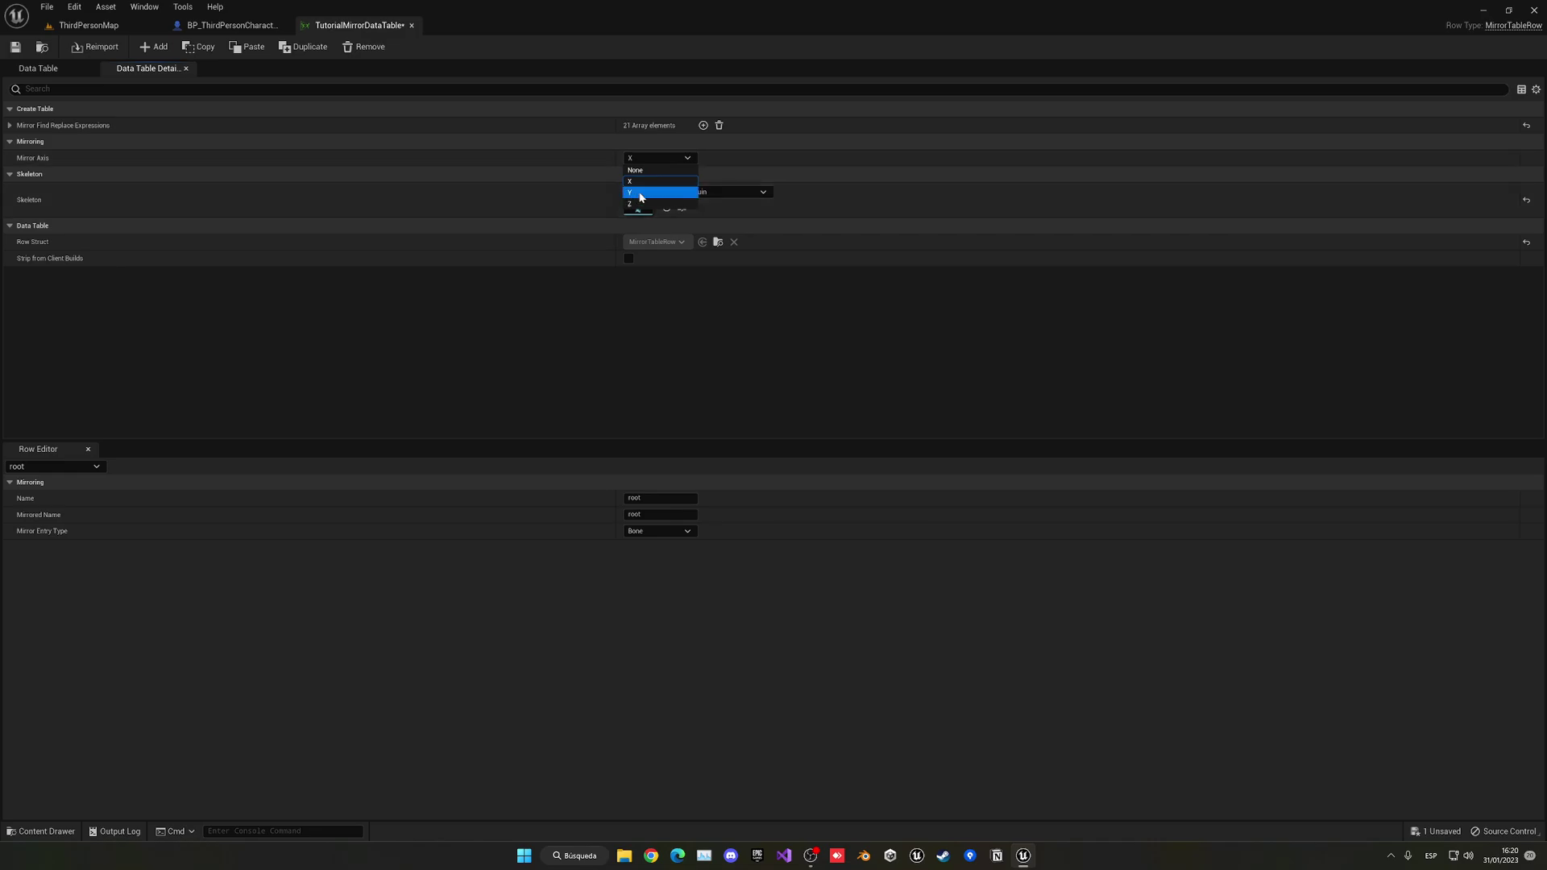
# - Keep mirror axis X, review the bone rows, then close the table and return to ThirdPersonMap
pyautogui.click(553, 342)
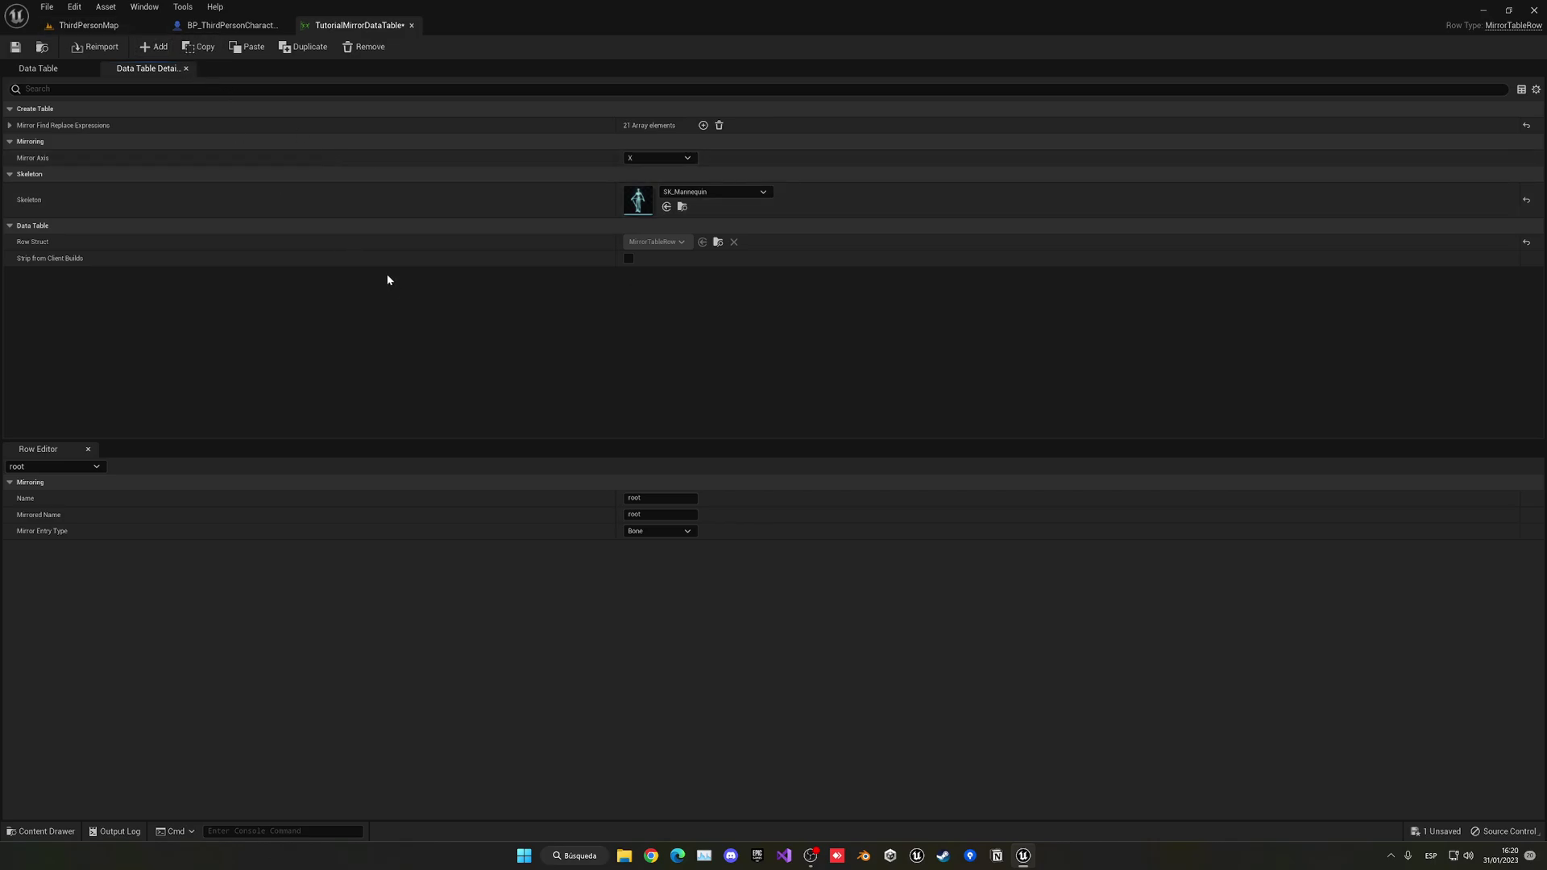
pyautogui.click(38, 68)
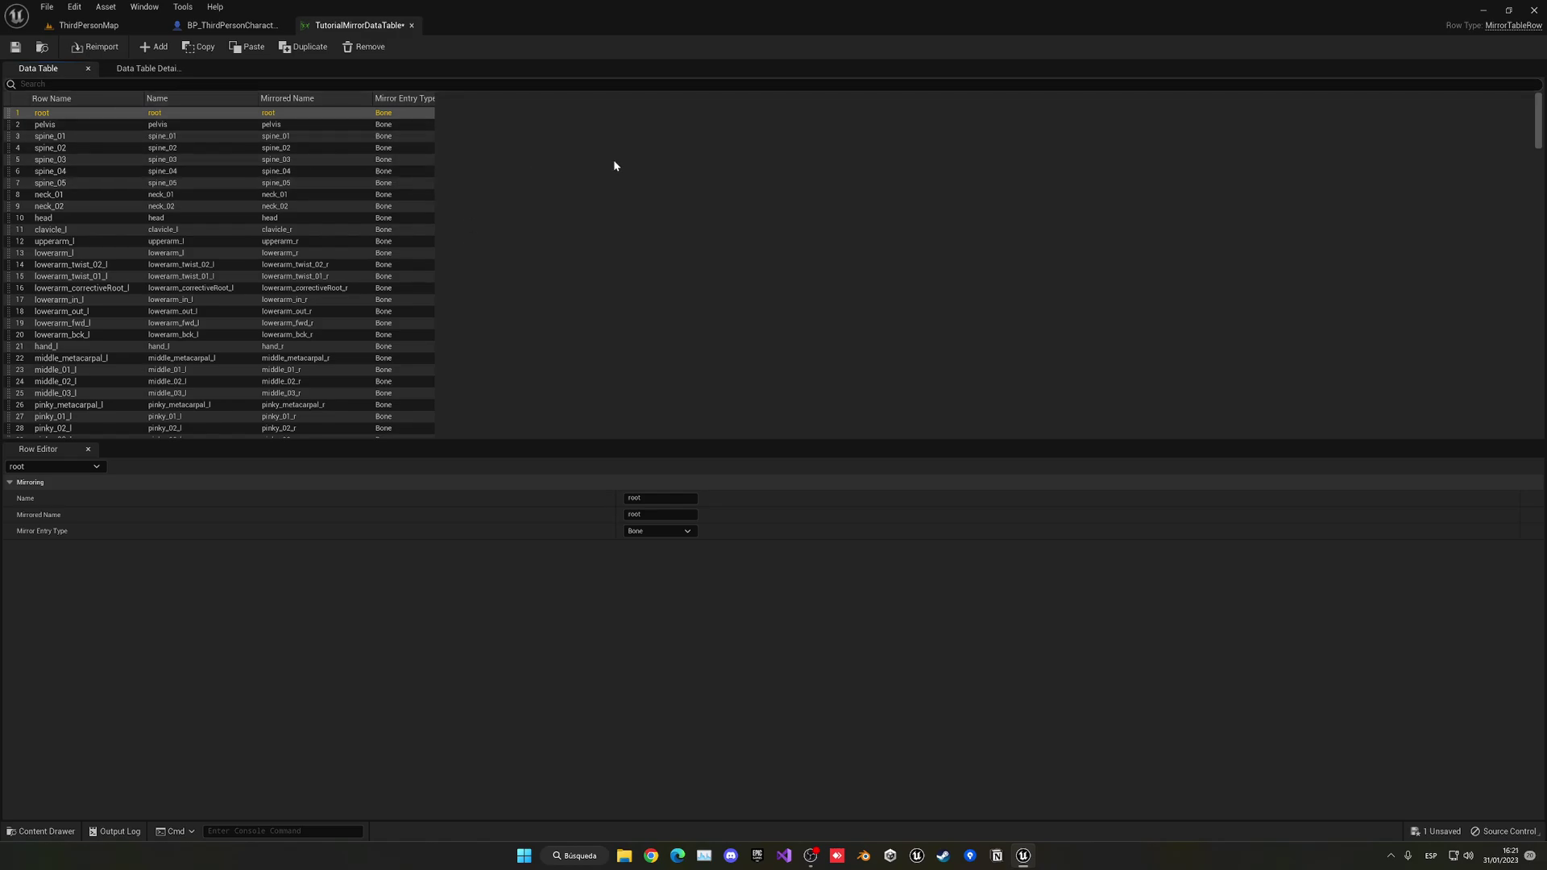
pyautogui.click(169, 69)
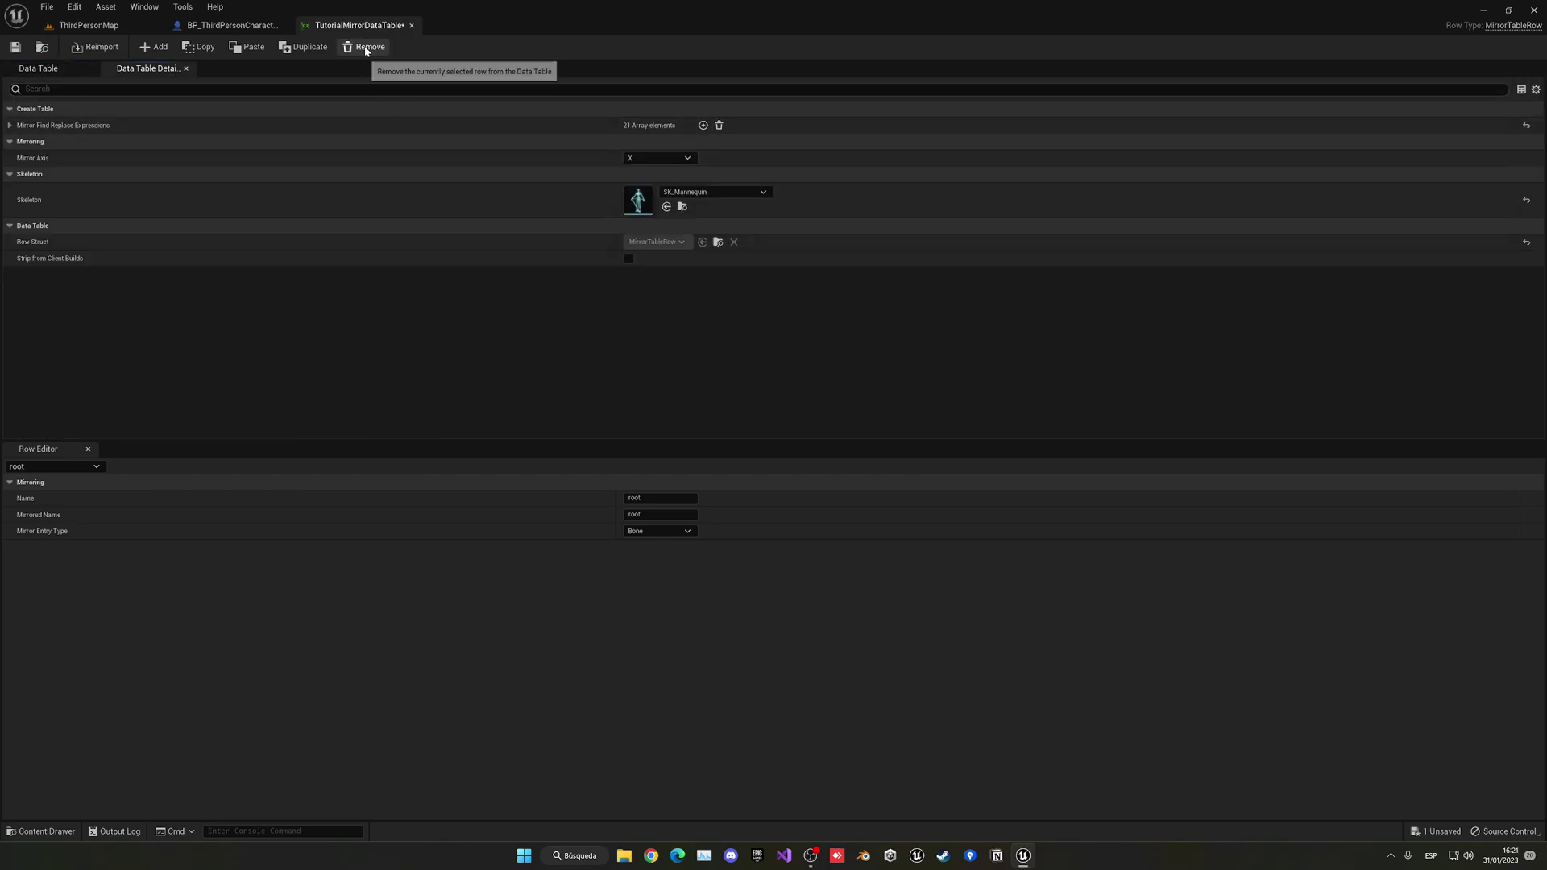
pyautogui.click(410, 24)
pyautogui.click(138, 26)
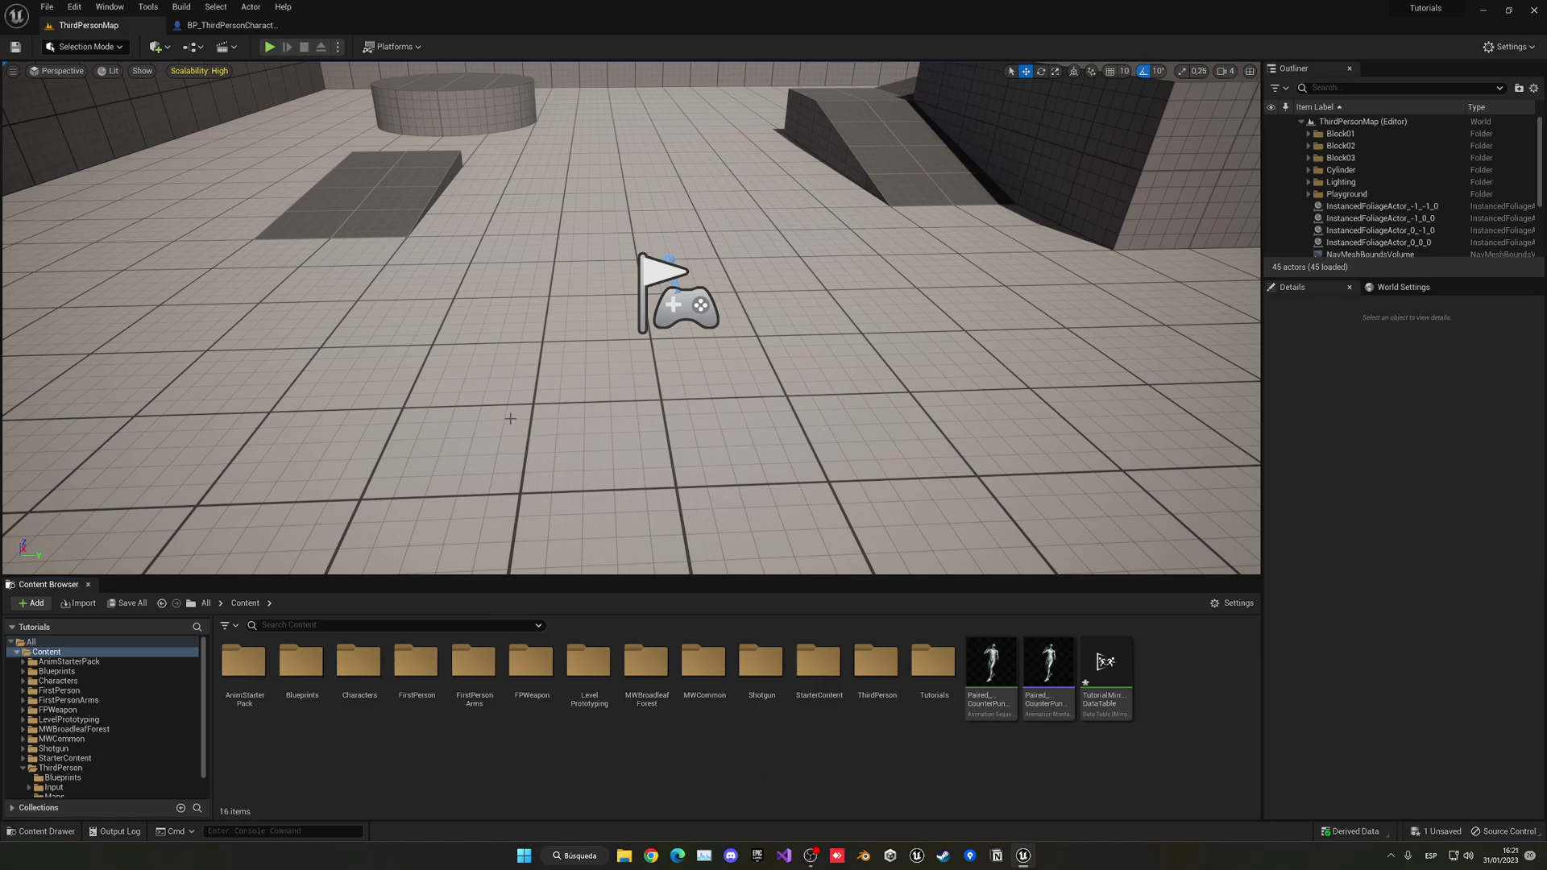
# - Open the ABP_Quinn animation blueprint via the character's Mesh component
pyautogui.click(240, 27)
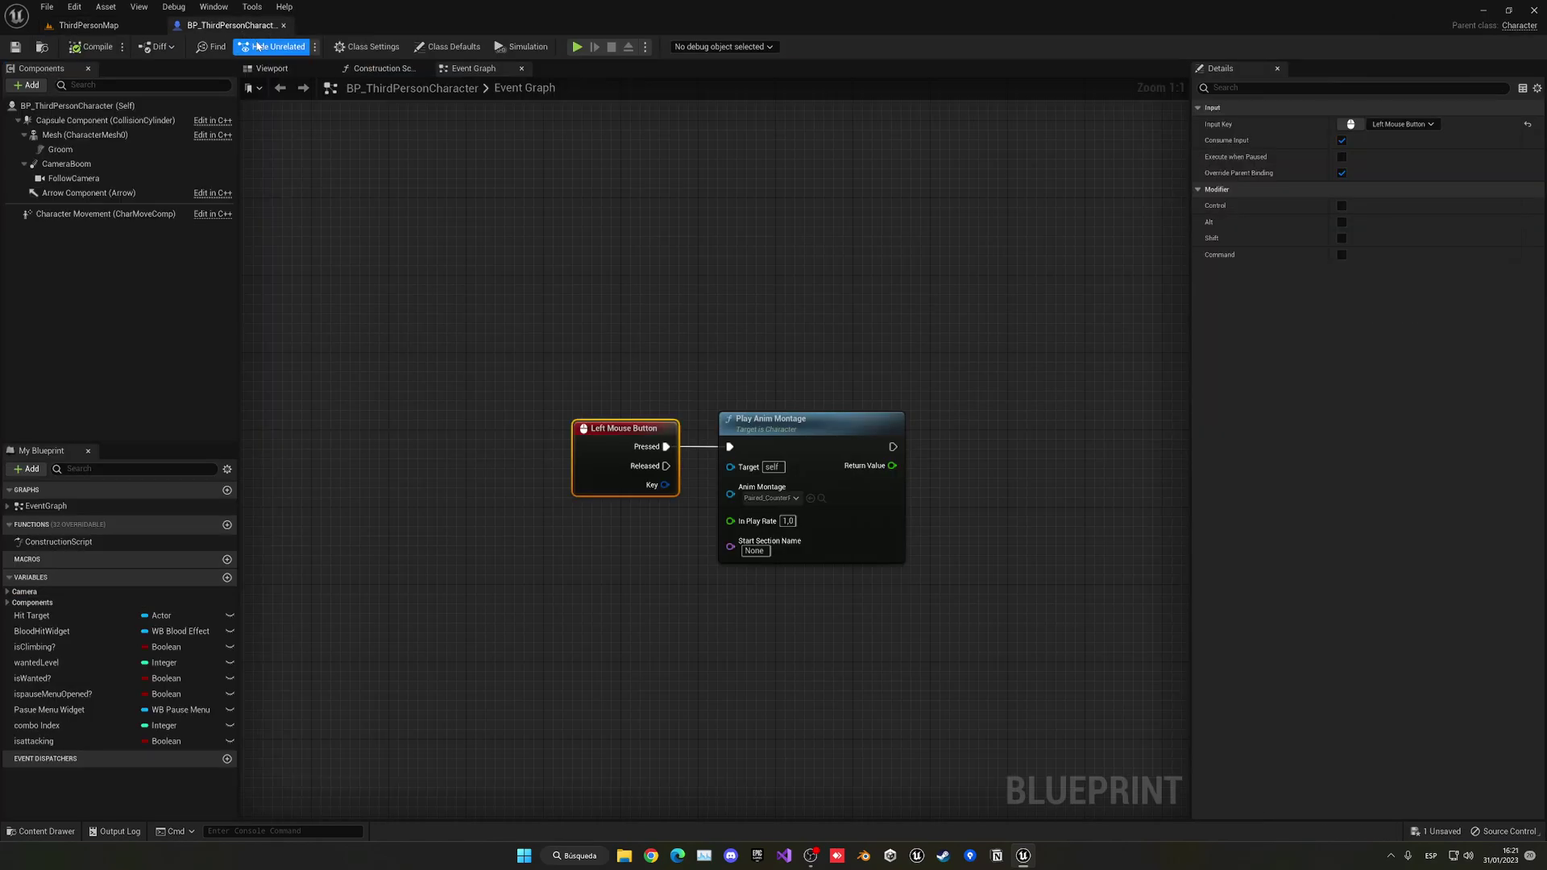
pyautogui.click(271, 67)
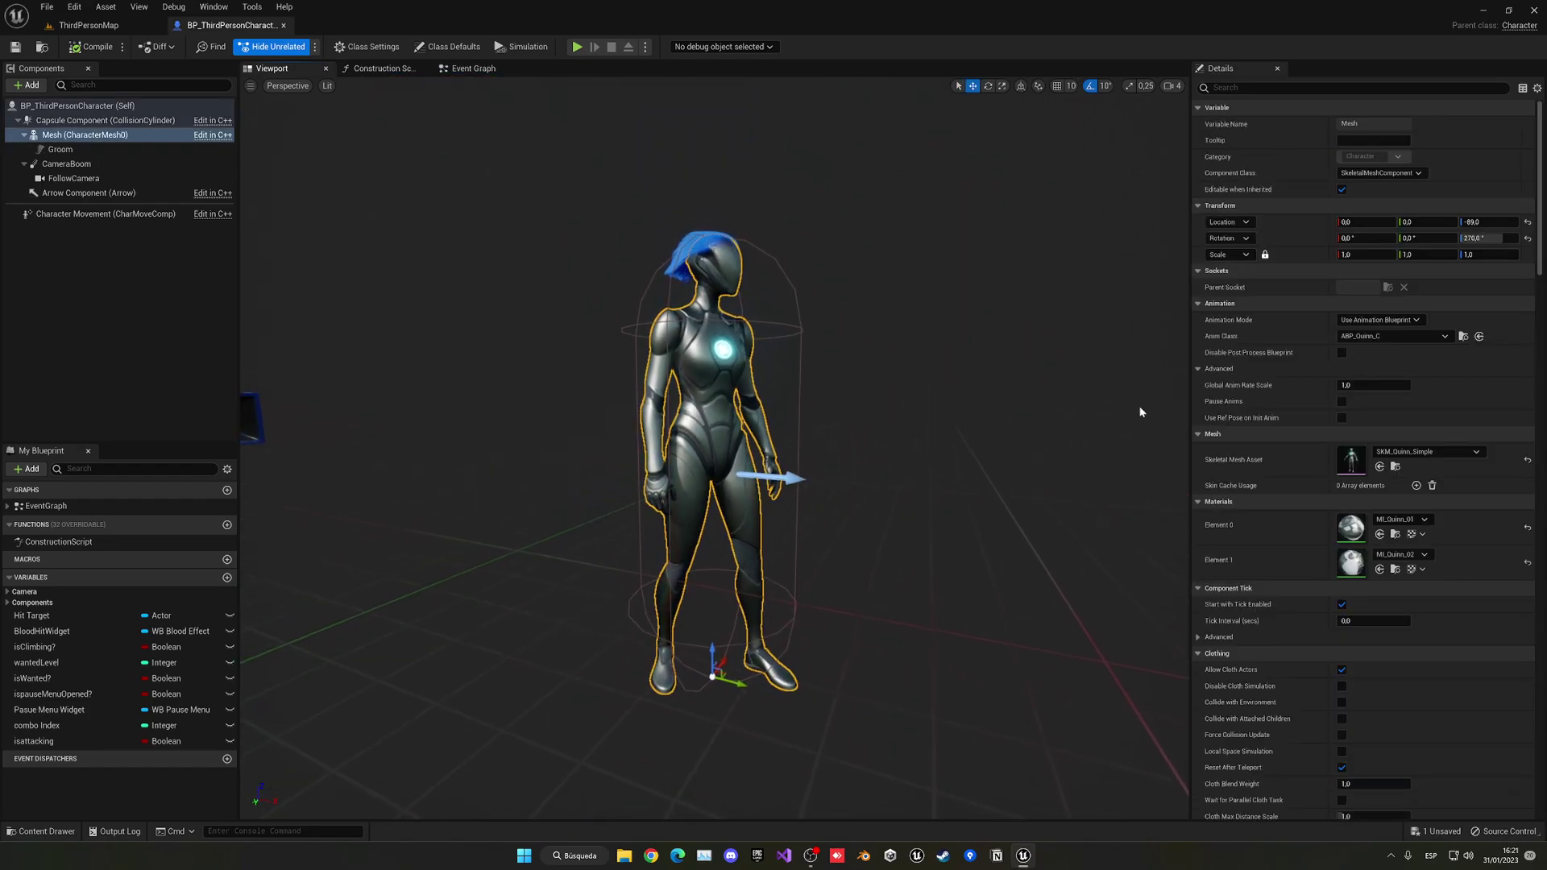
pyautogui.click(1462, 336)
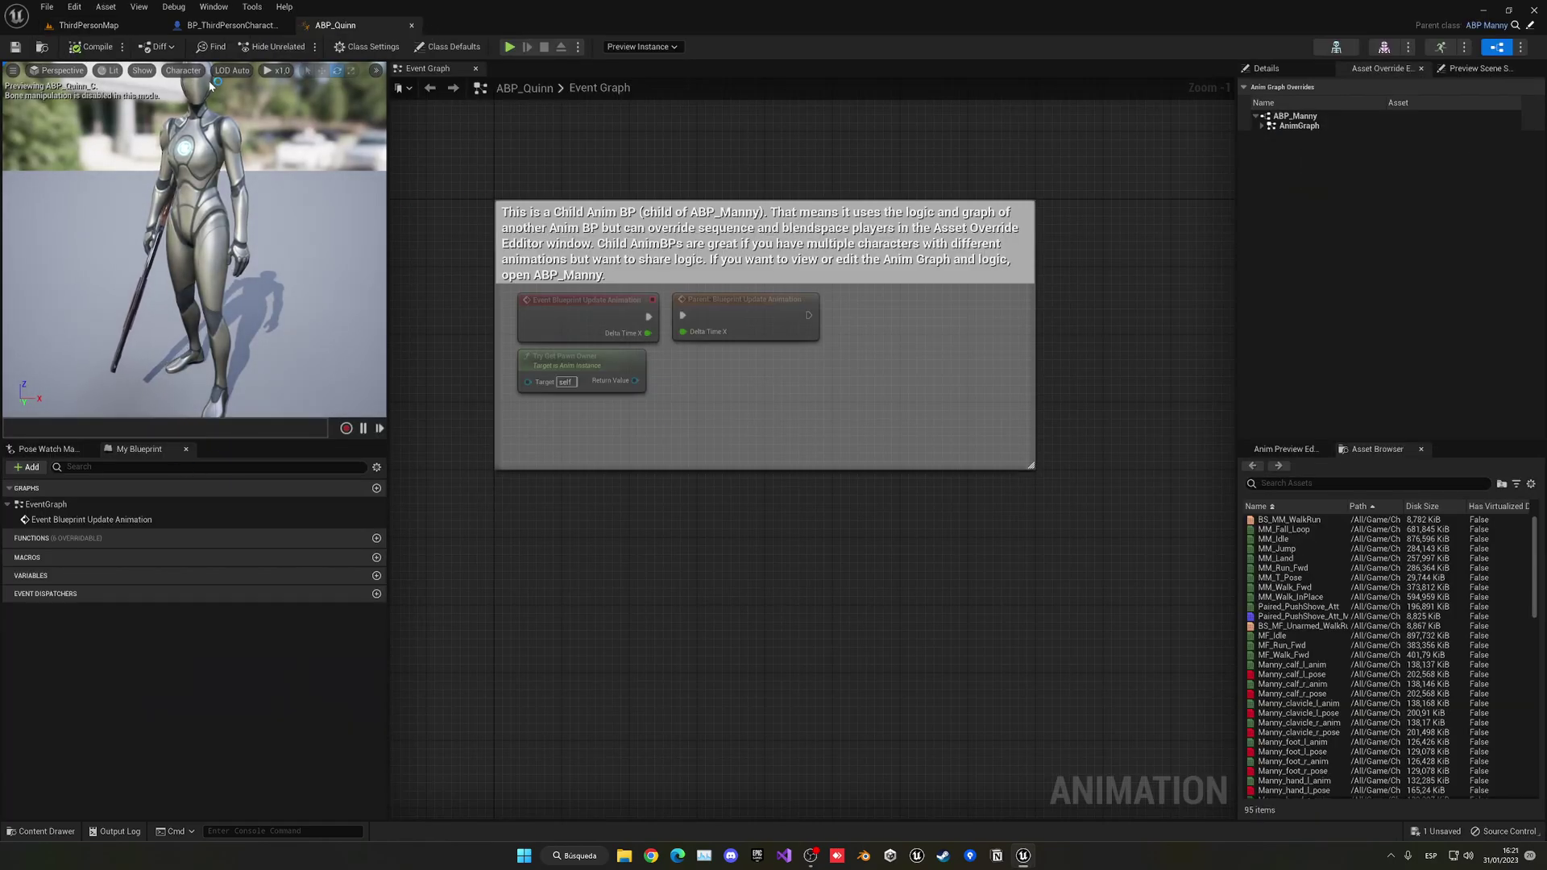
# - Close ABP_Quinn, then open ABP_Manny's AnimGraph
pyautogui.click(411, 24)
pyautogui.click(363, 677)
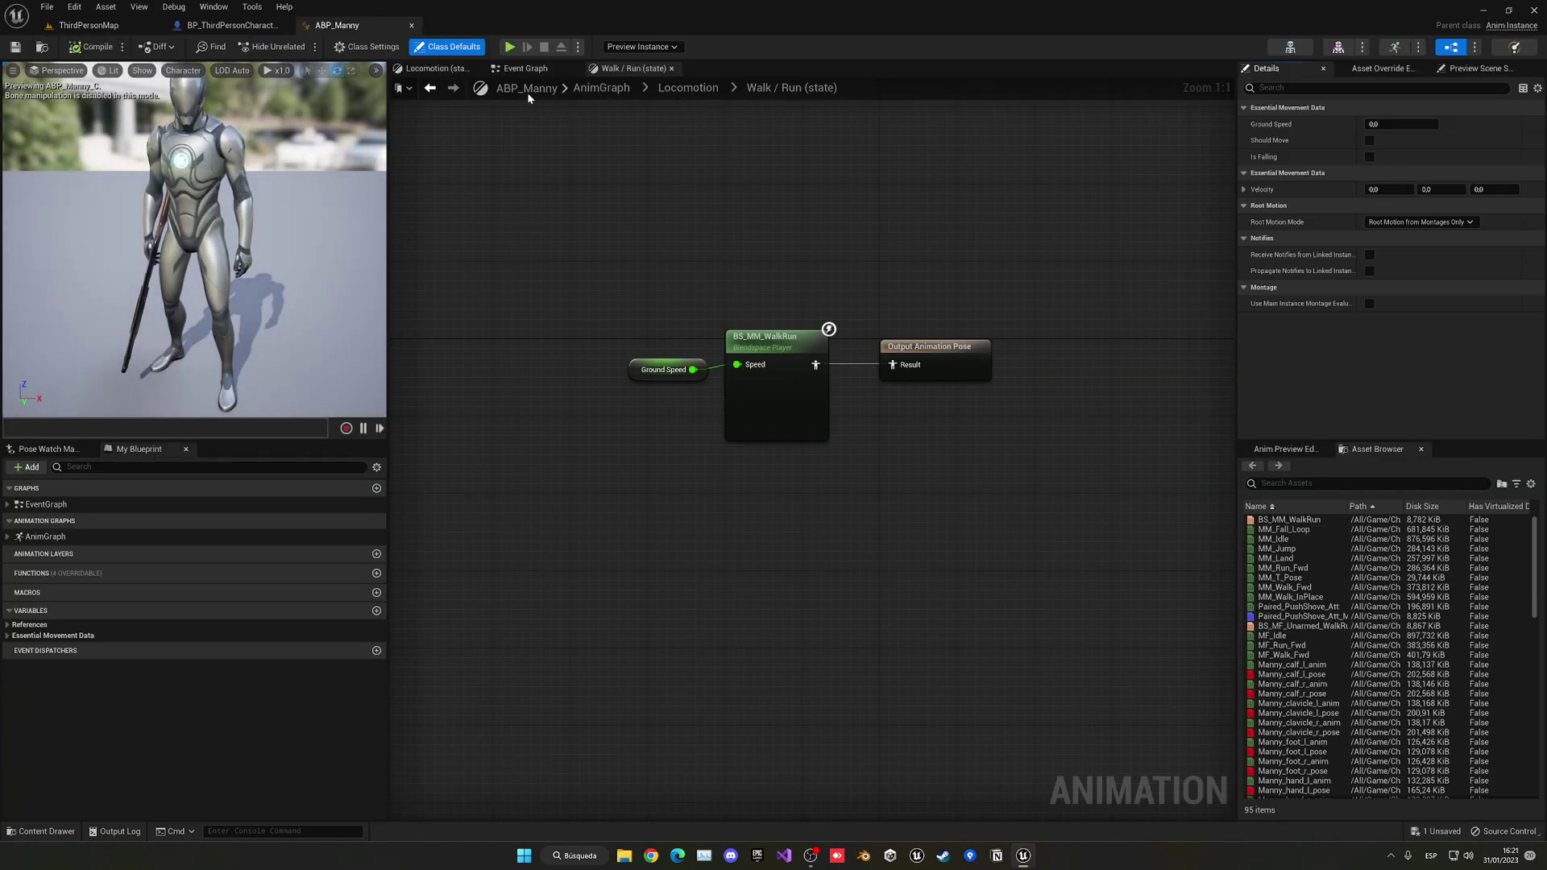
pyautogui.click(588, 98)
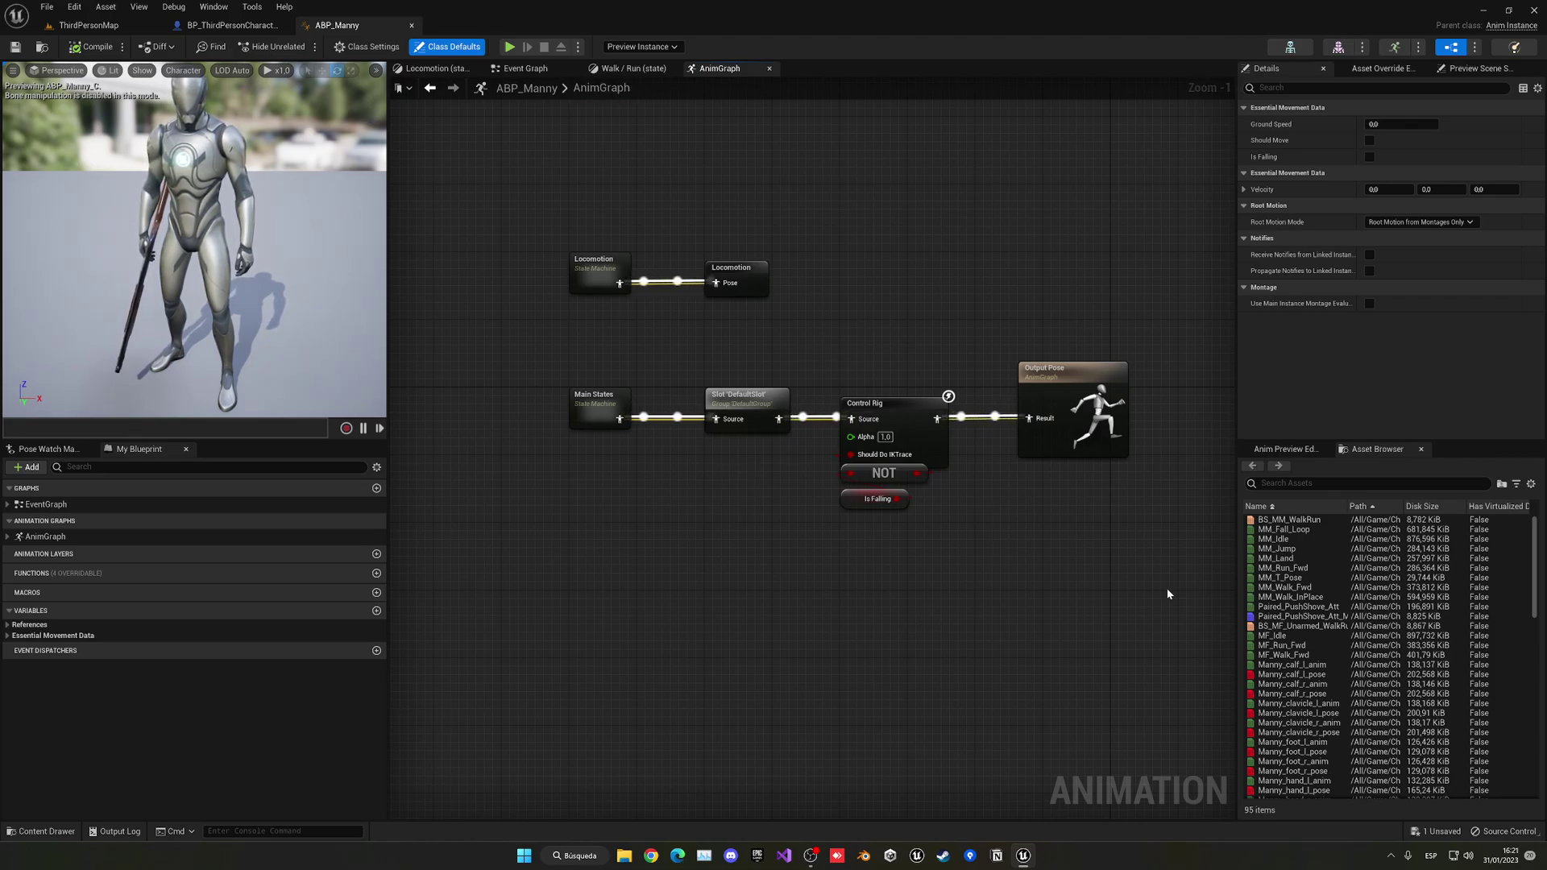
# - Move the Output Pose node further right in ABP_Manny's AnimGraph
pyautogui.moveTo(1144, 583); pyautogui.dragTo(1052, 548, button='right')
pyautogui.scroll(1, 1051, 547)
pyautogui.moveTo(786, 386); pyautogui.dragTo(1009, 375)
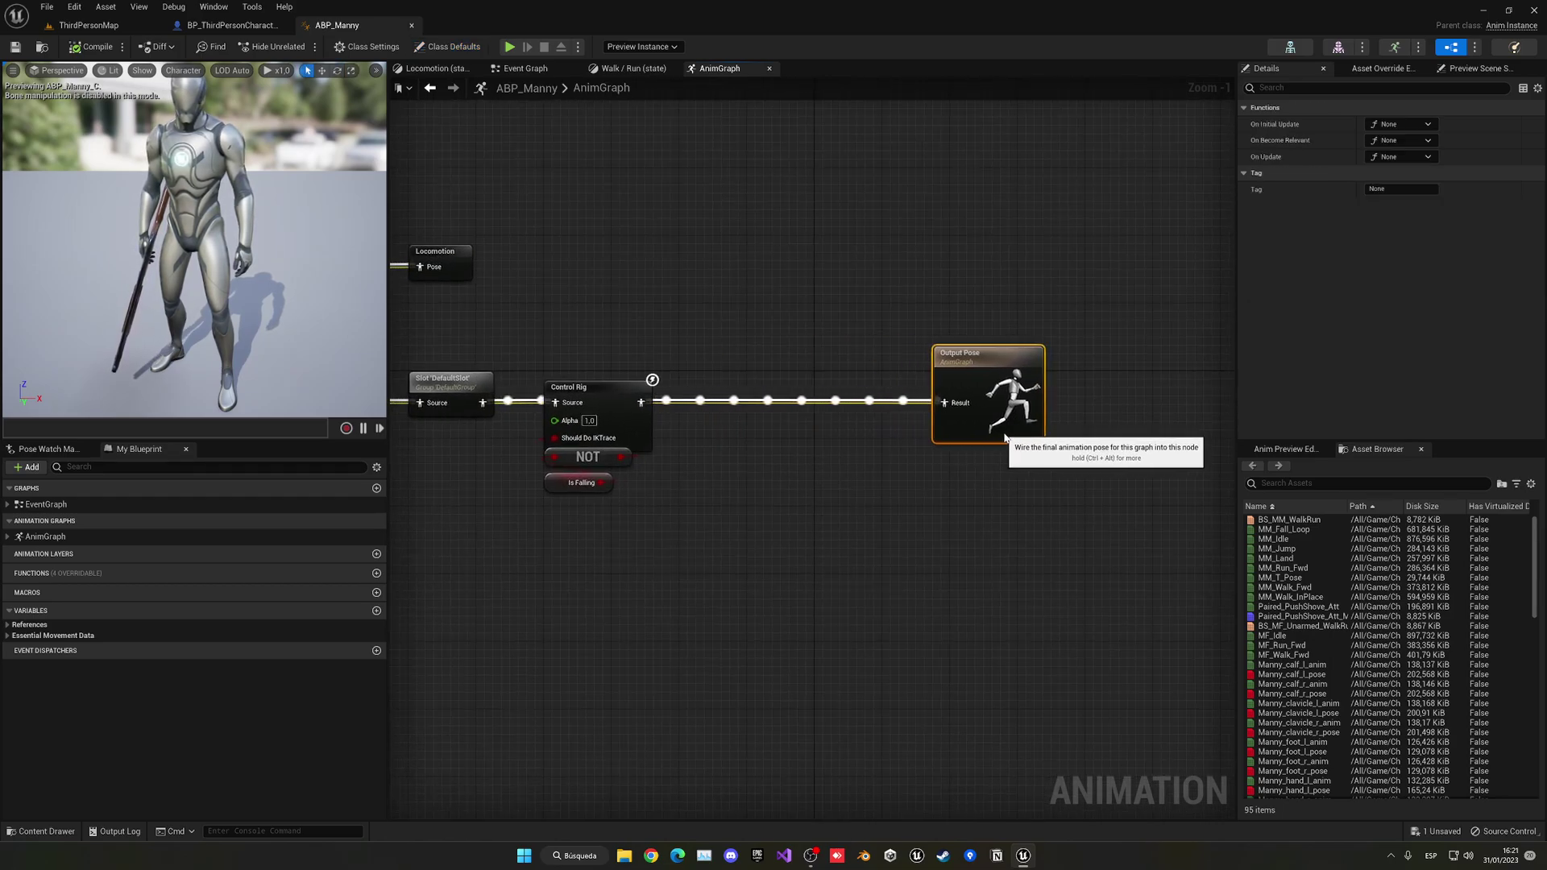
pyautogui.click(821, 448)
pyautogui.scroll(-1, 826, 451)
# - Select and deselect the Main States, Slot, Control Rig and NOT nodes to tidy the layout
pyautogui.moveTo(846, 454); pyautogui.dragTo(984, 464, button='right')
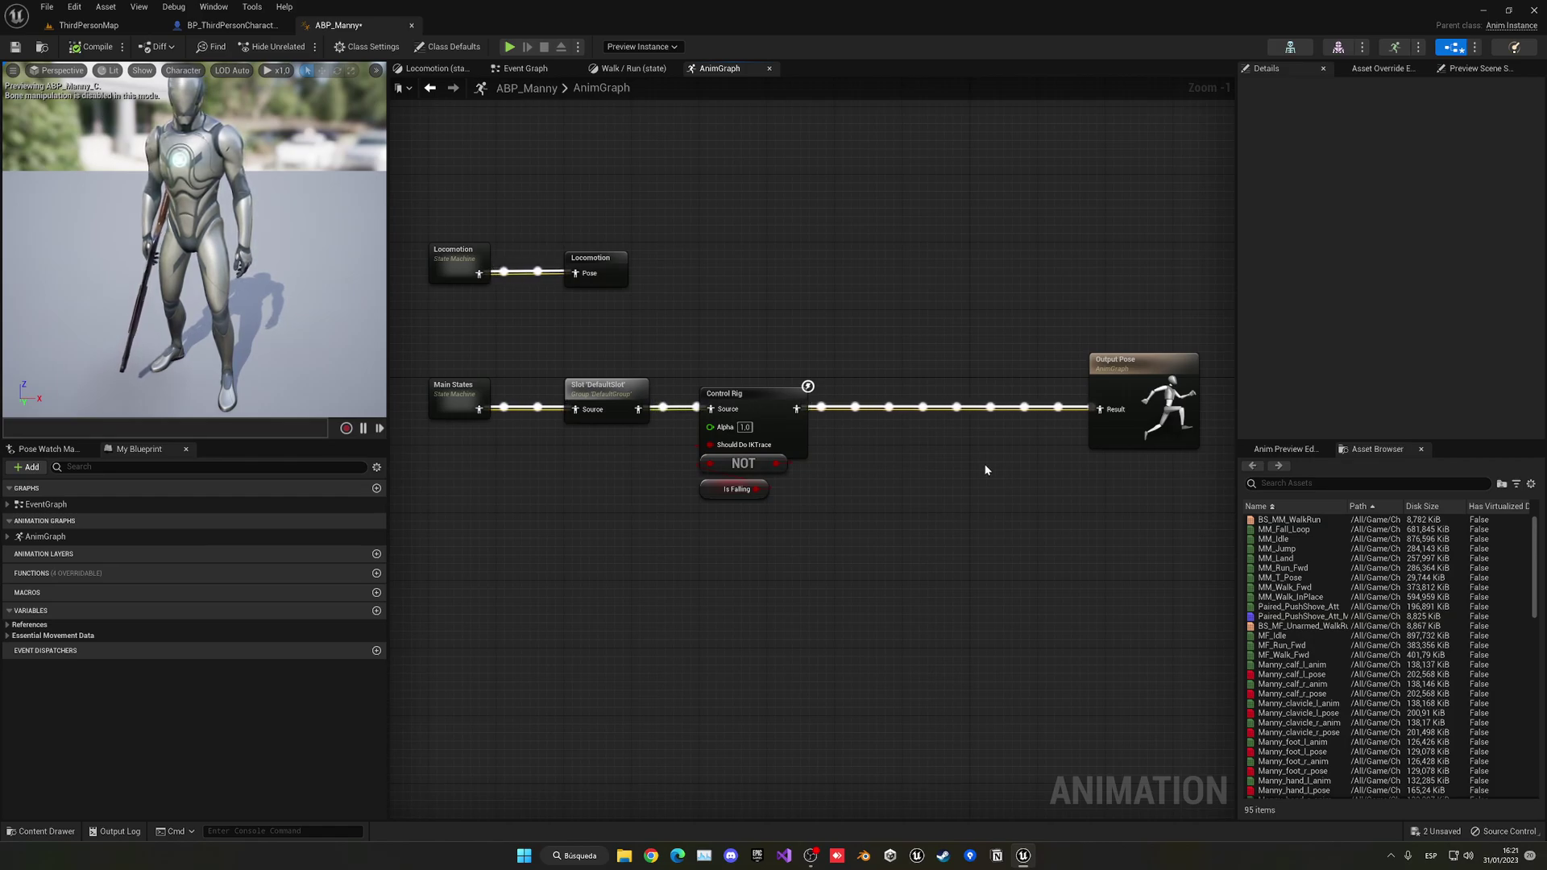
pyautogui.moveTo(934, 363); pyautogui.dragTo(1035, 496)
pyautogui.moveTo(940, 348)
pyautogui.mouseDown()
pyautogui.moveTo(385, 556)
pyautogui.moveTo(718, 556)
pyautogui.mouseUp()
pyautogui.click(720, 557)
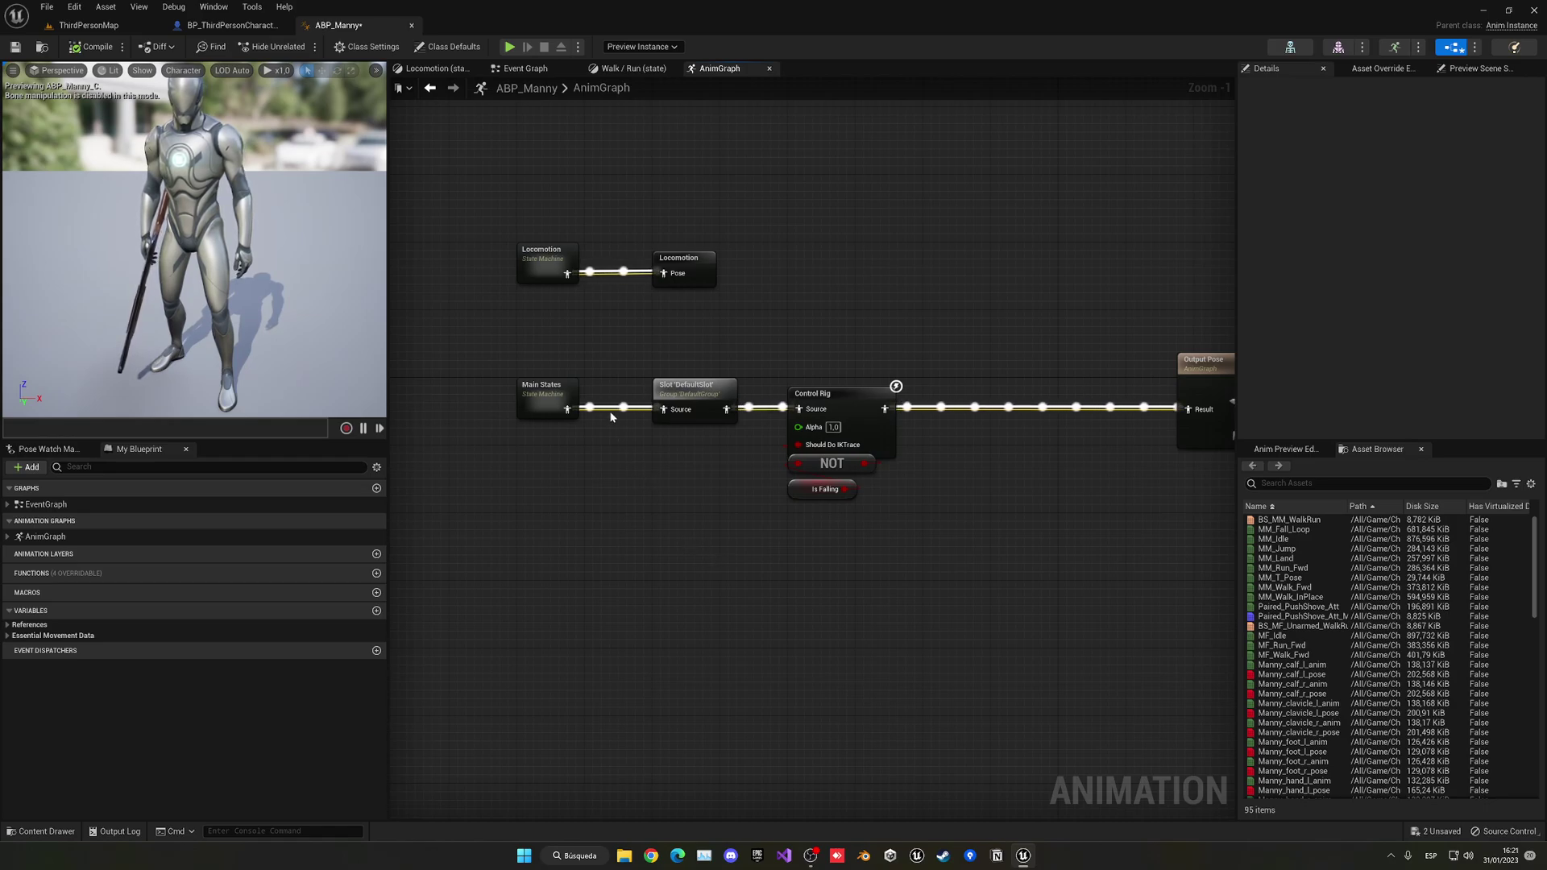
pyautogui.moveTo(605, 379); pyautogui.dragTo(638, 488)
pyautogui.click(691, 389)
pyautogui.click(1034, 417)
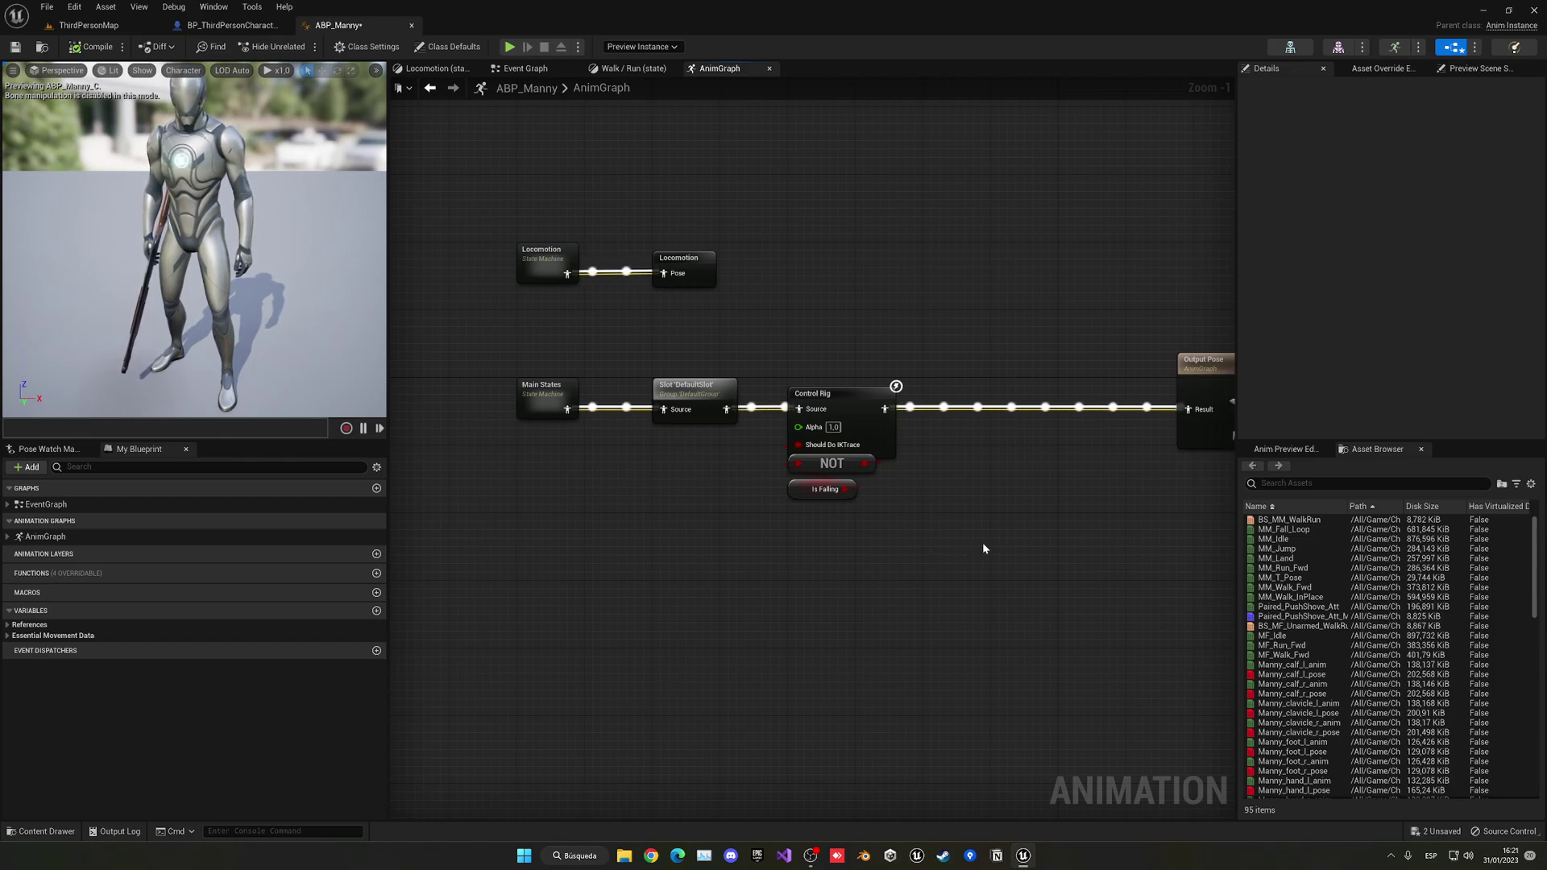
pyautogui.moveTo(984, 545); pyautogui.dragTo(759, 538, button='right')
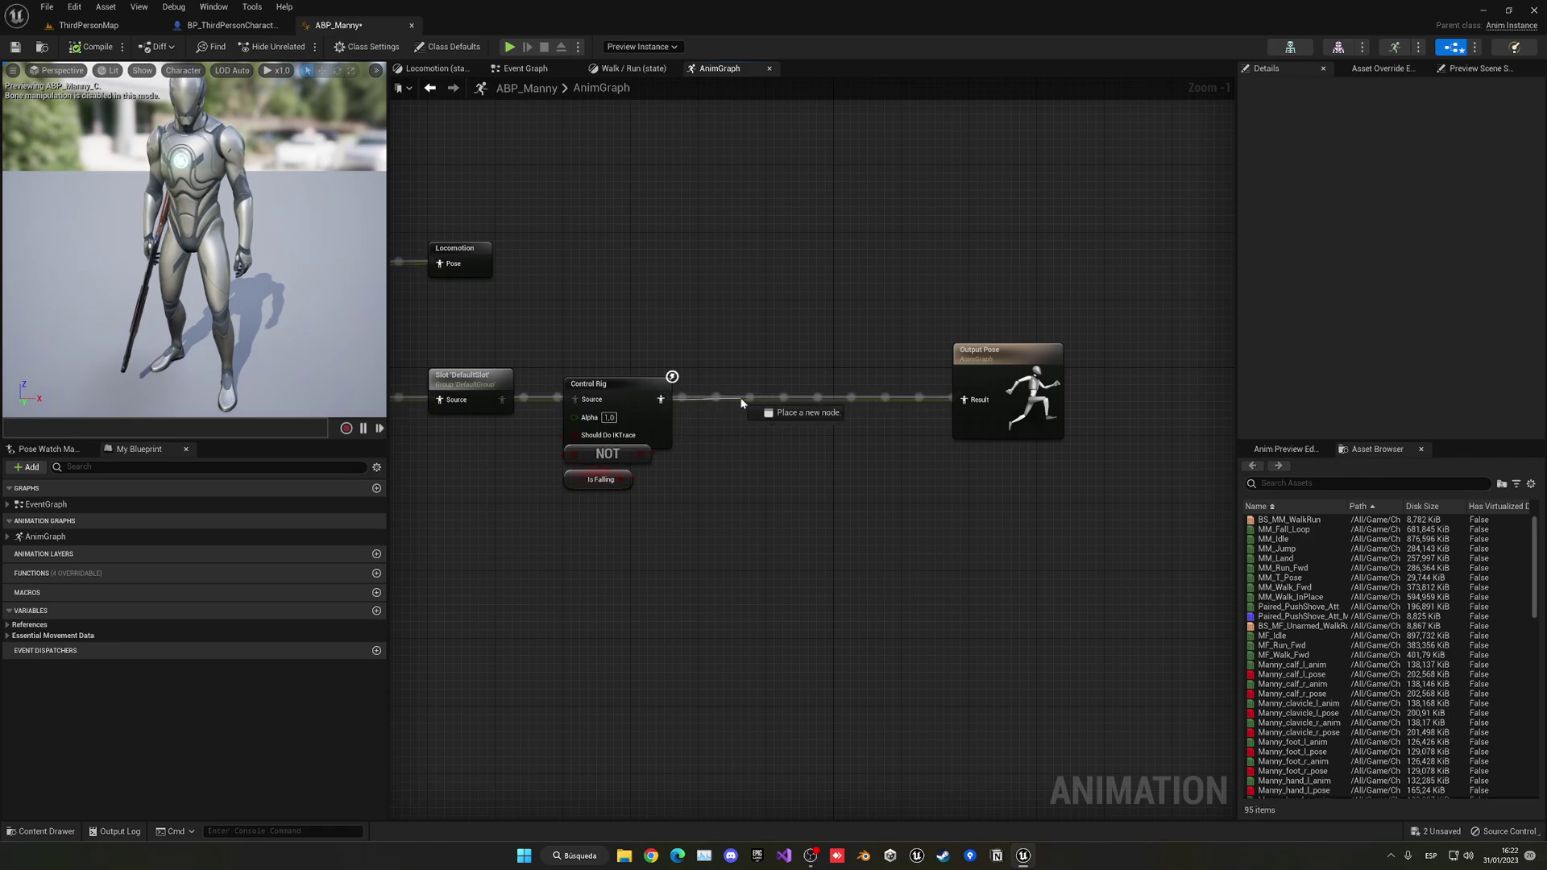
# - Add a 'Mirror with TutorialMirrorDataTable' node after Control Rig's pose output
pyautogui.moveTo(662, 399); pyautogui.dragTo(742, 405)
pyautogui.write('mirro')
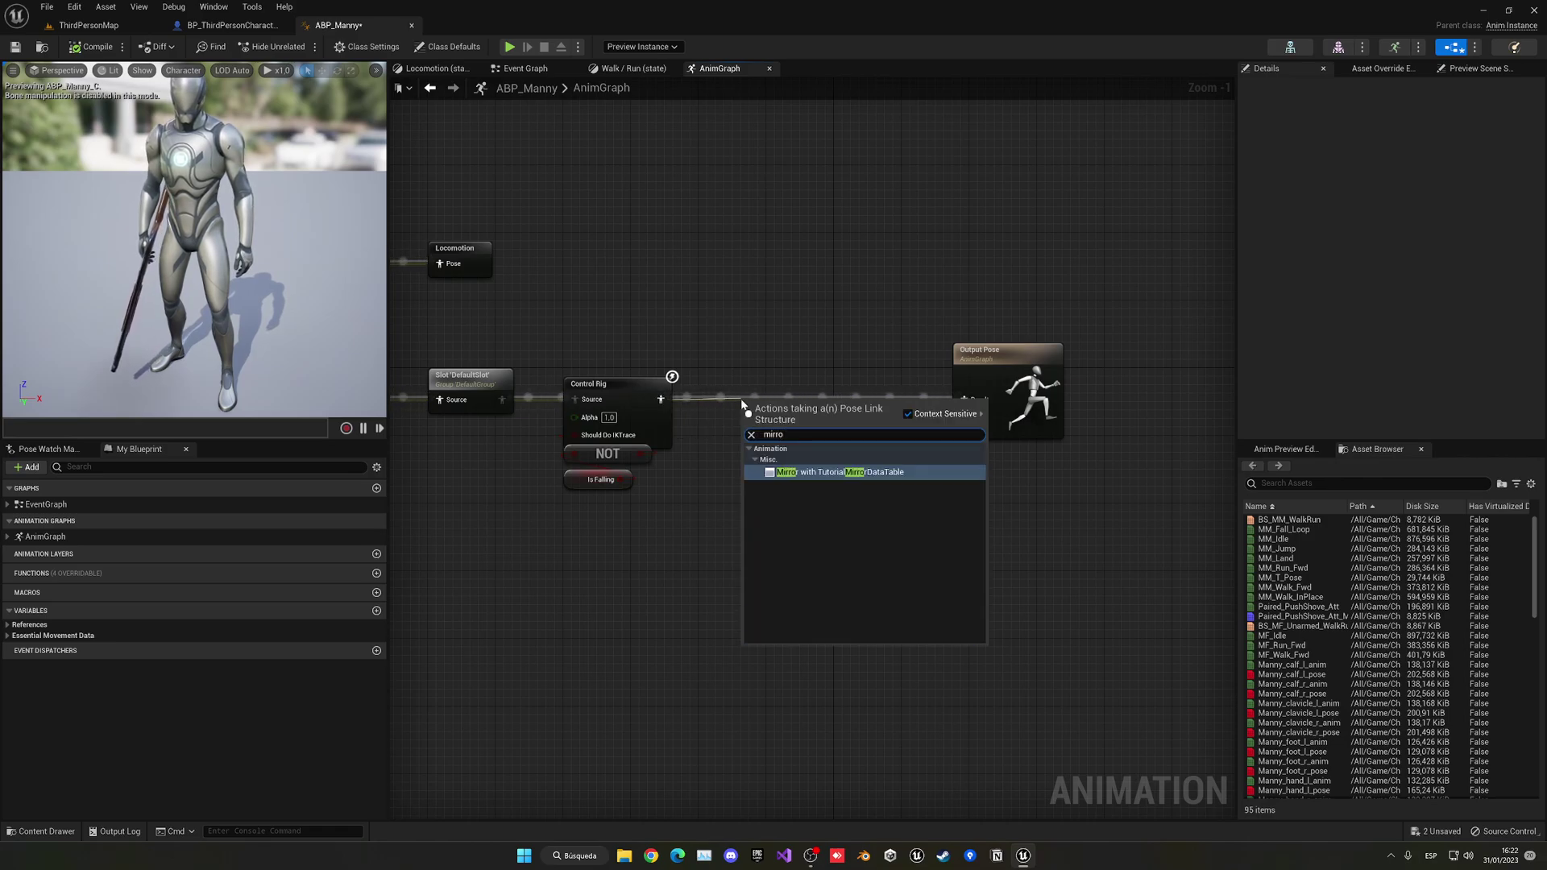
pyautogui.press('Return')
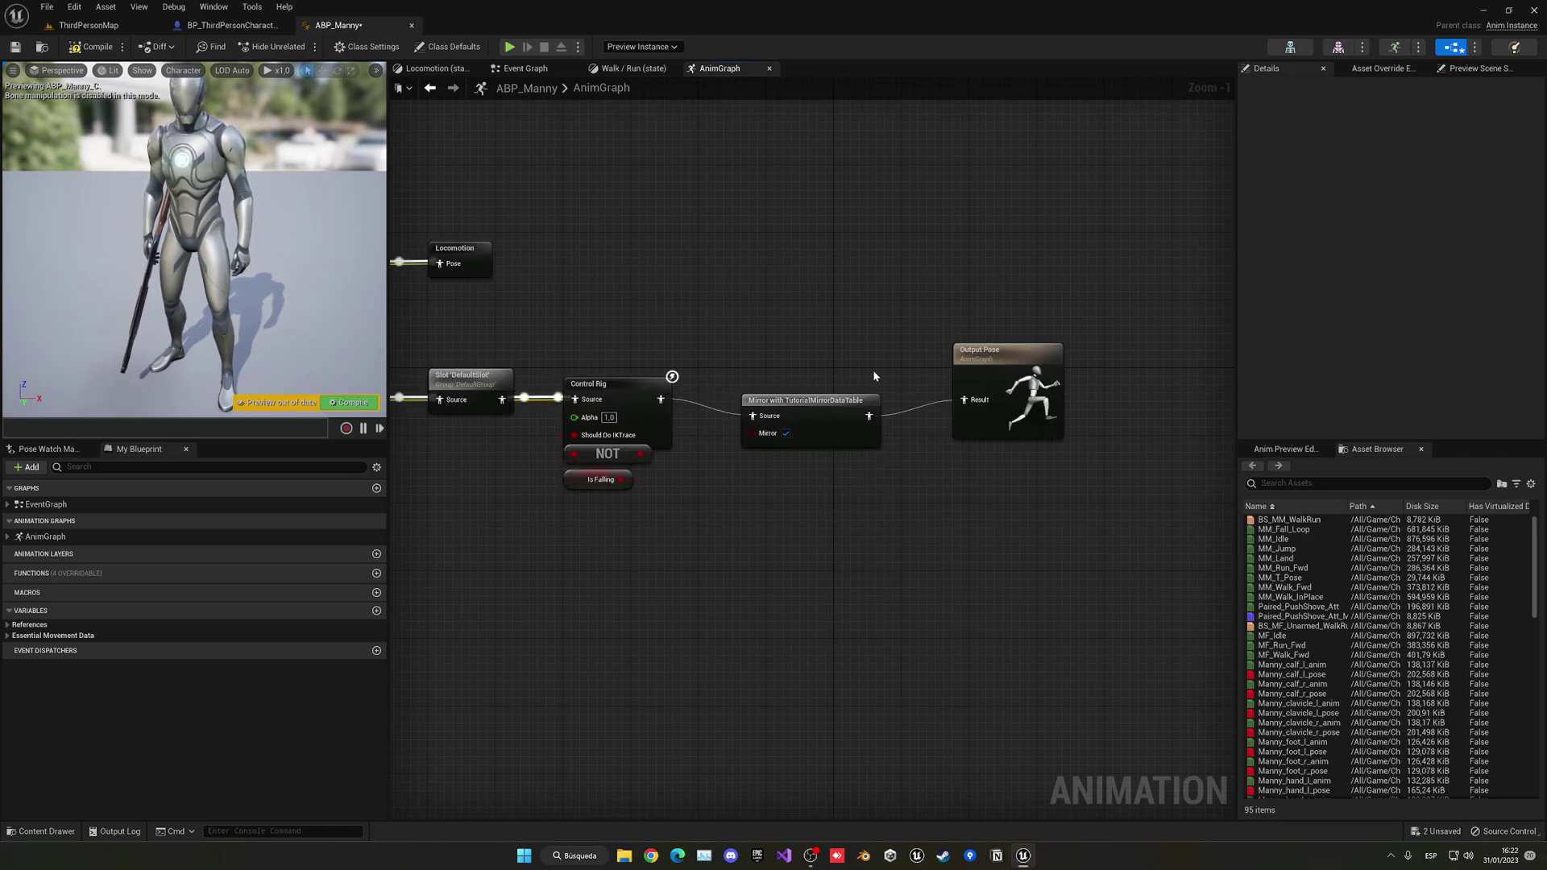
pyautogui.moveTo(824, 415); pyautogui.dragTo(826, 399)
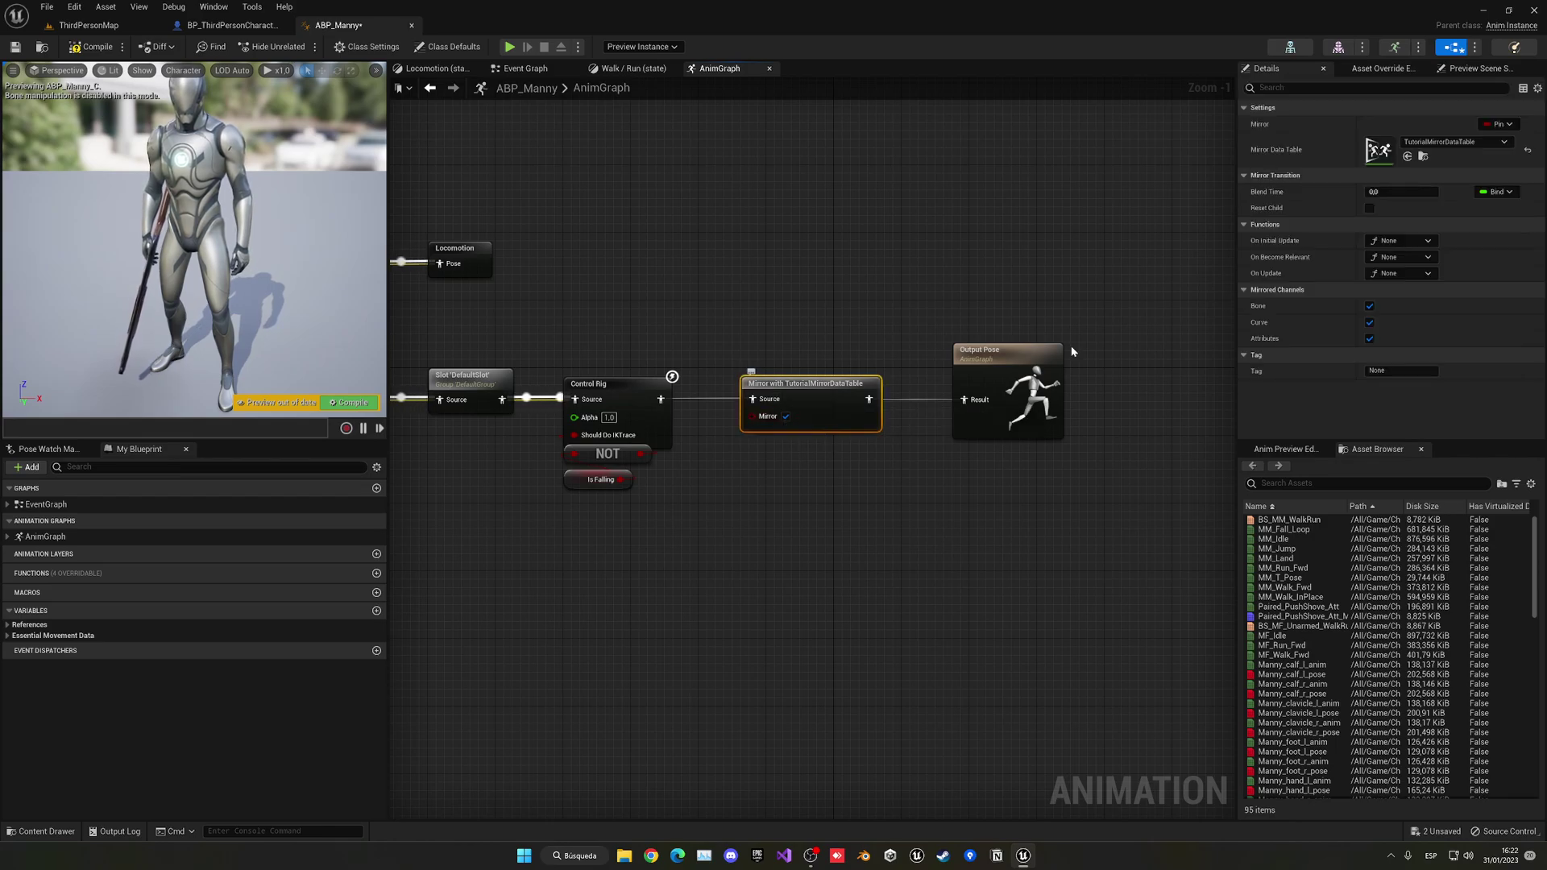
# - Assign TutorialMirrorDataTable to the Mirror node and turn mirroring on
pyautogui.click(1457, 142)
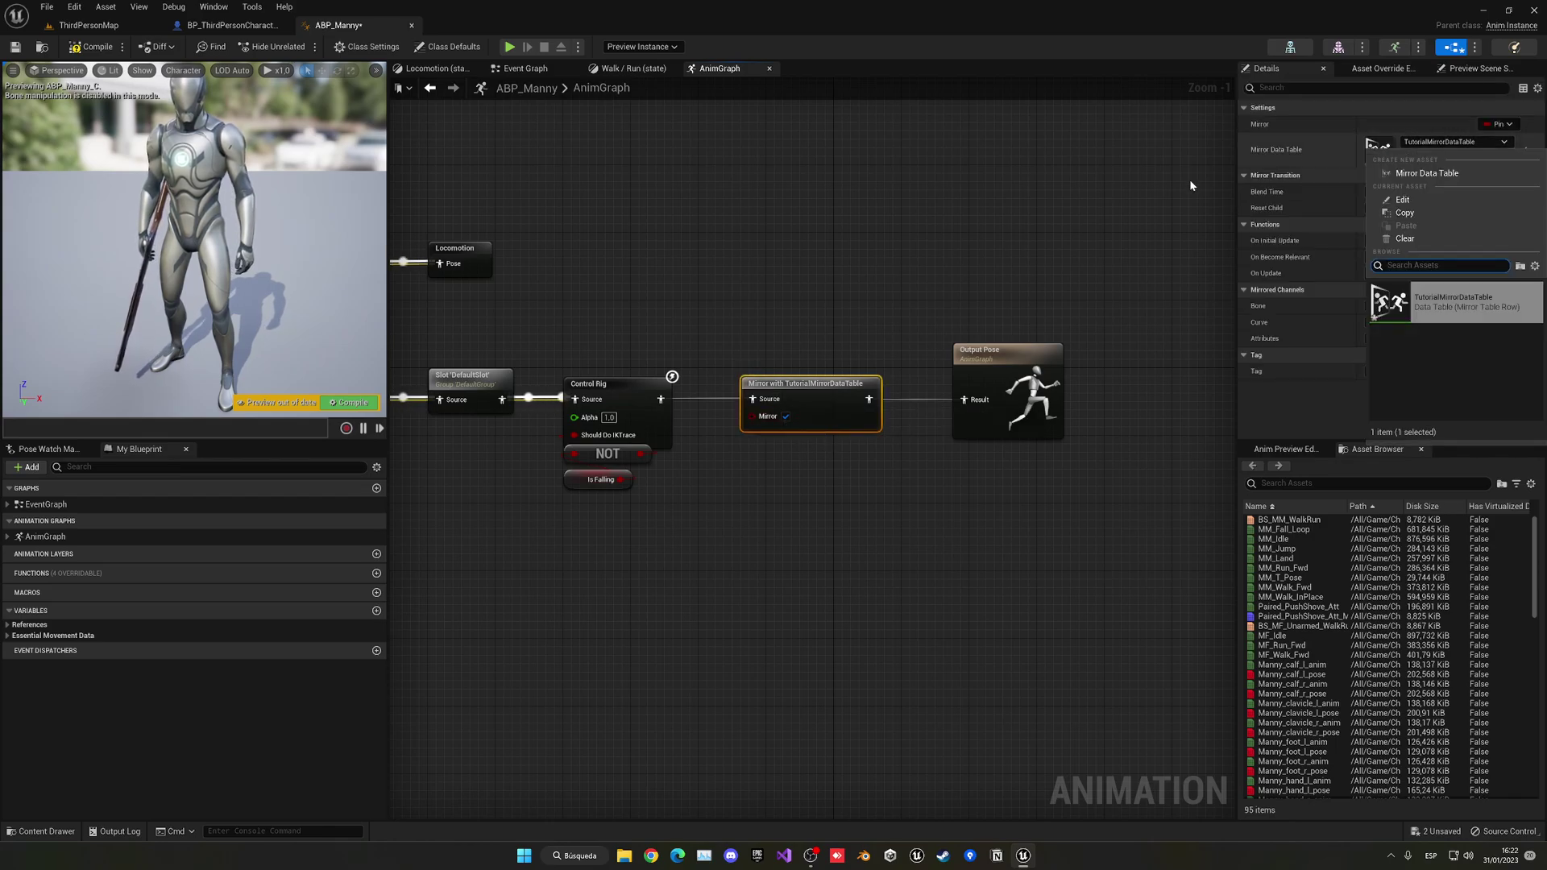
pyautogui.click(1459, 314)
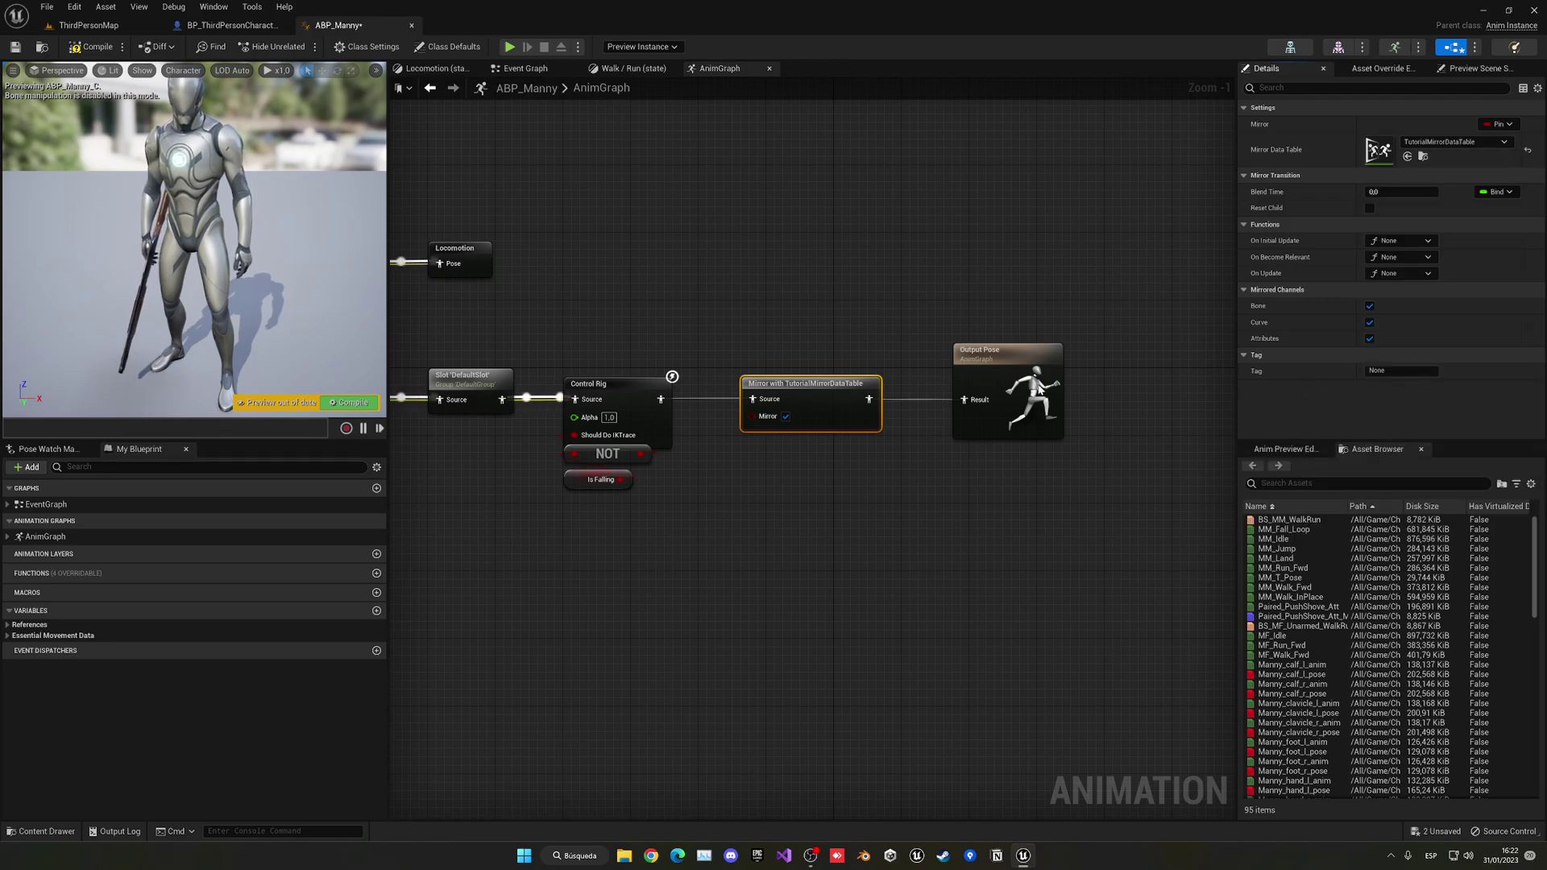
pyautogui.click(784, 419)
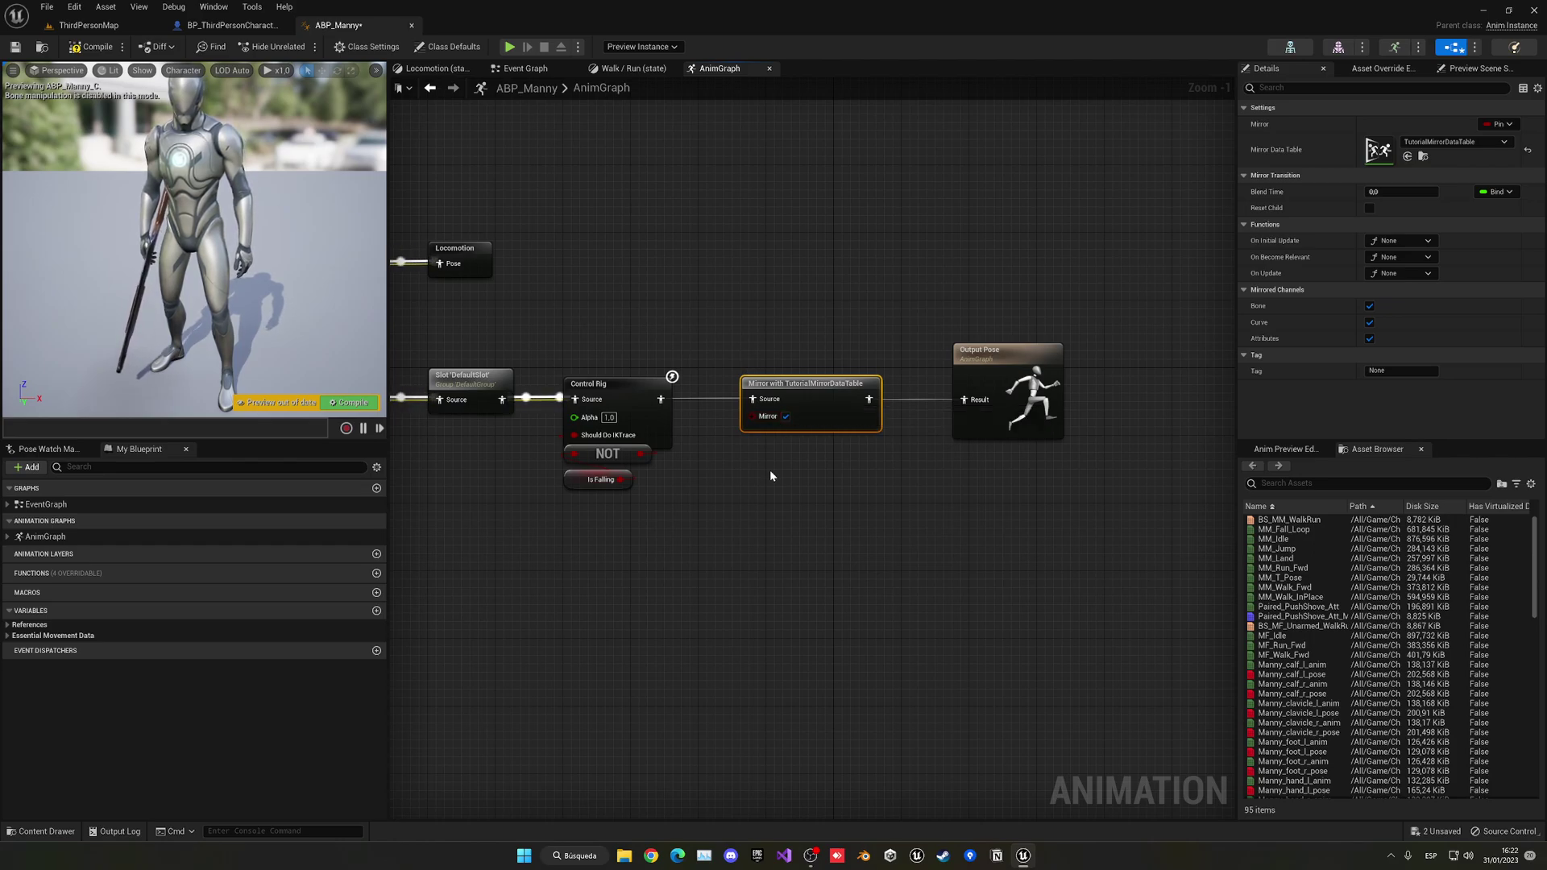
# - Compile ABP_Manny, recompile with the Mirror checkbox toggled, and return to ThirdPersonMap
pyautogui.click(97, 46)
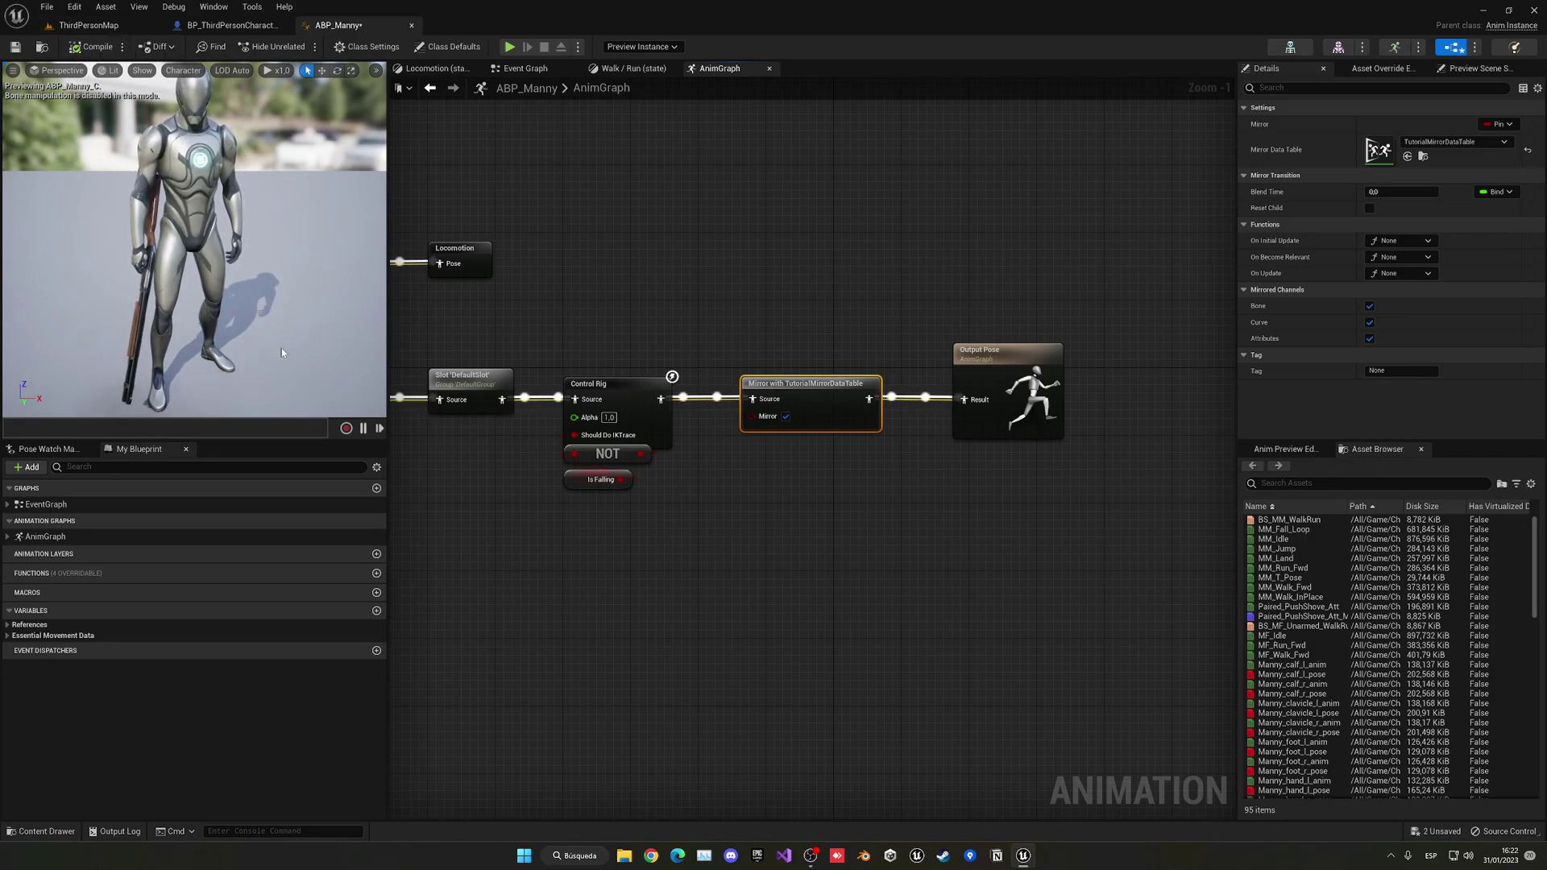
pyautogui.click(787, 416)
pyautogui.click(352, 401)
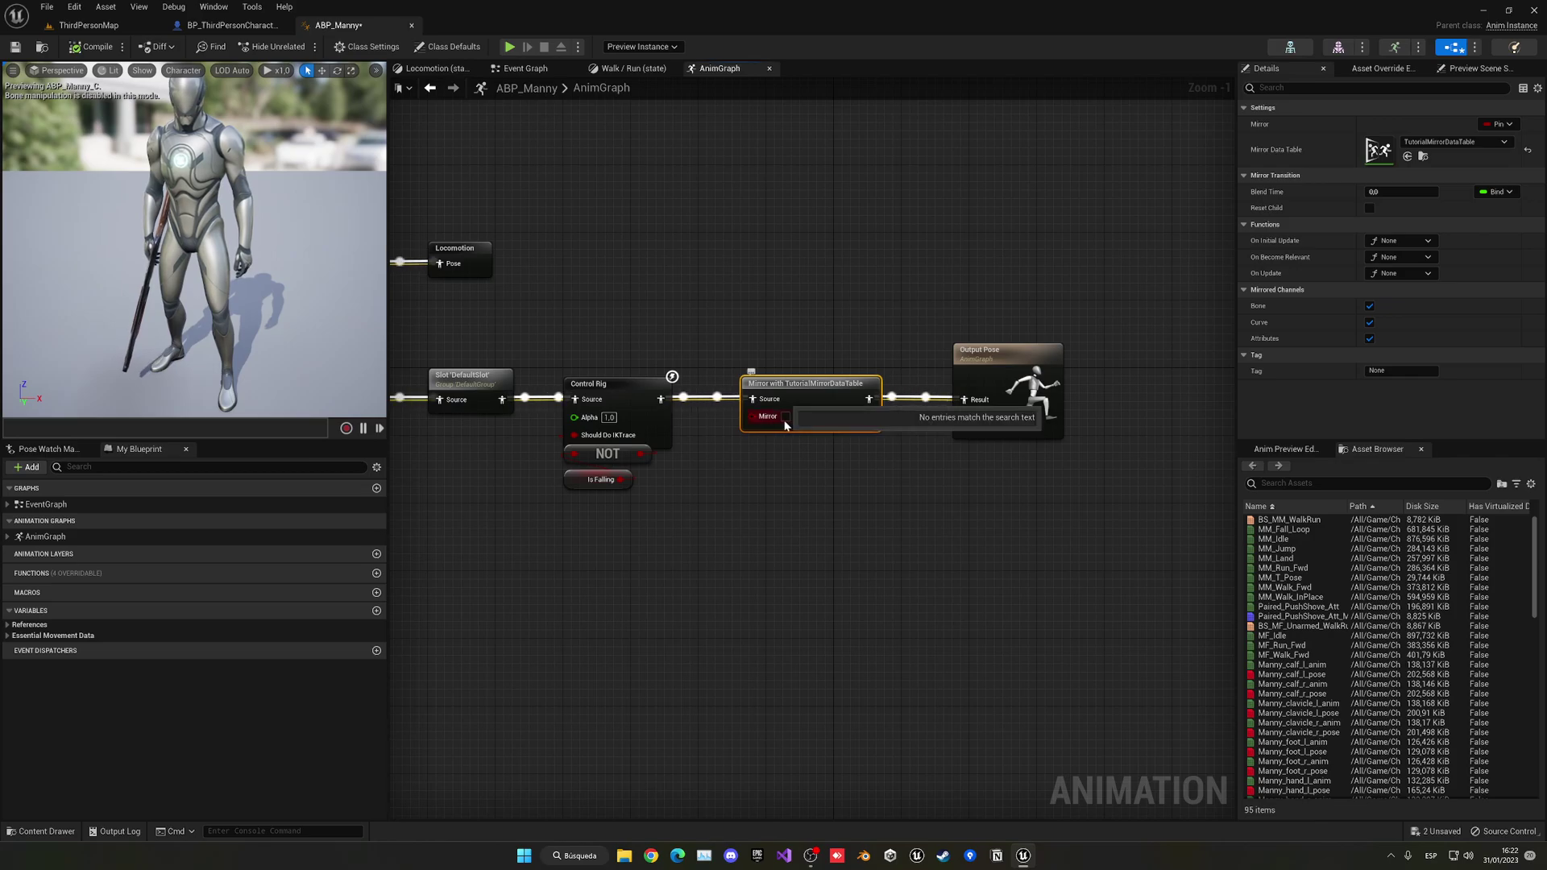
pyautogui.click(103, 28)
pyautogui.click(266, 47)
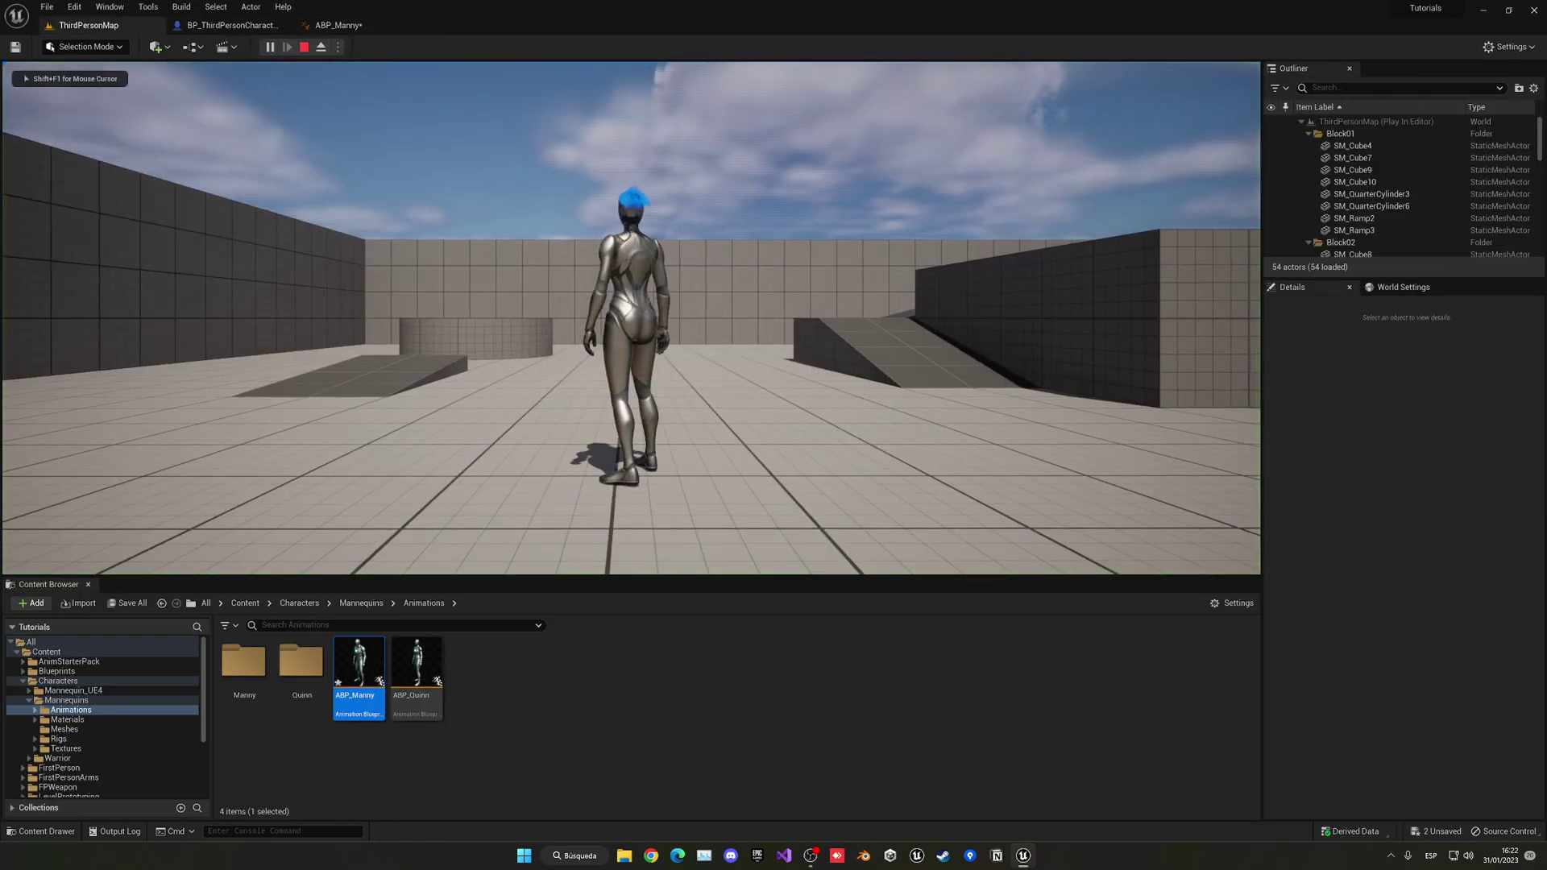
pyautogui.press('w')
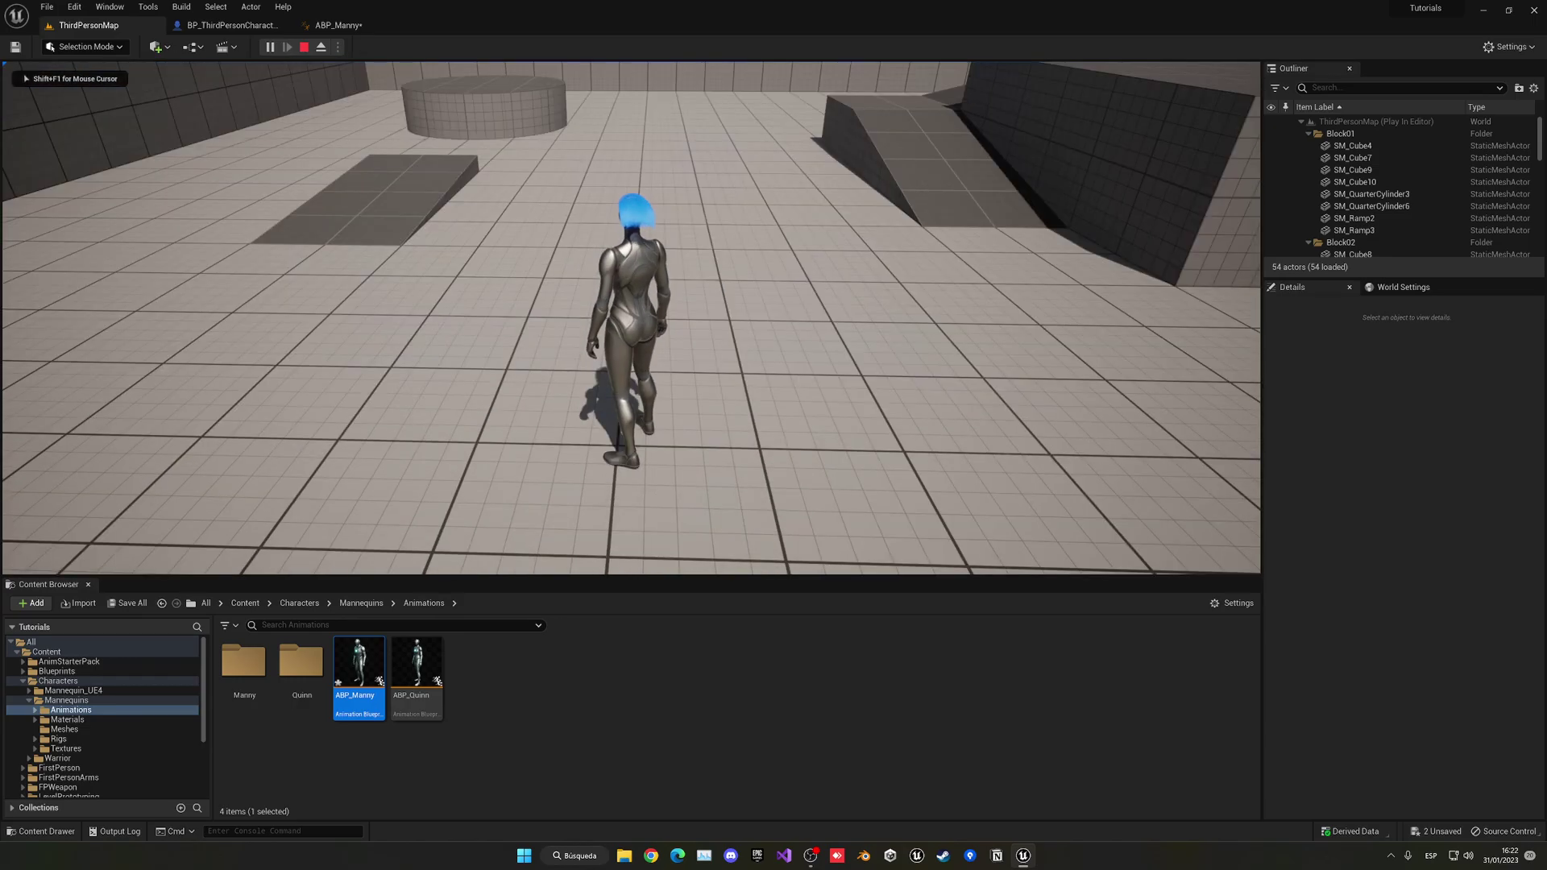
pyautogui.press('w')
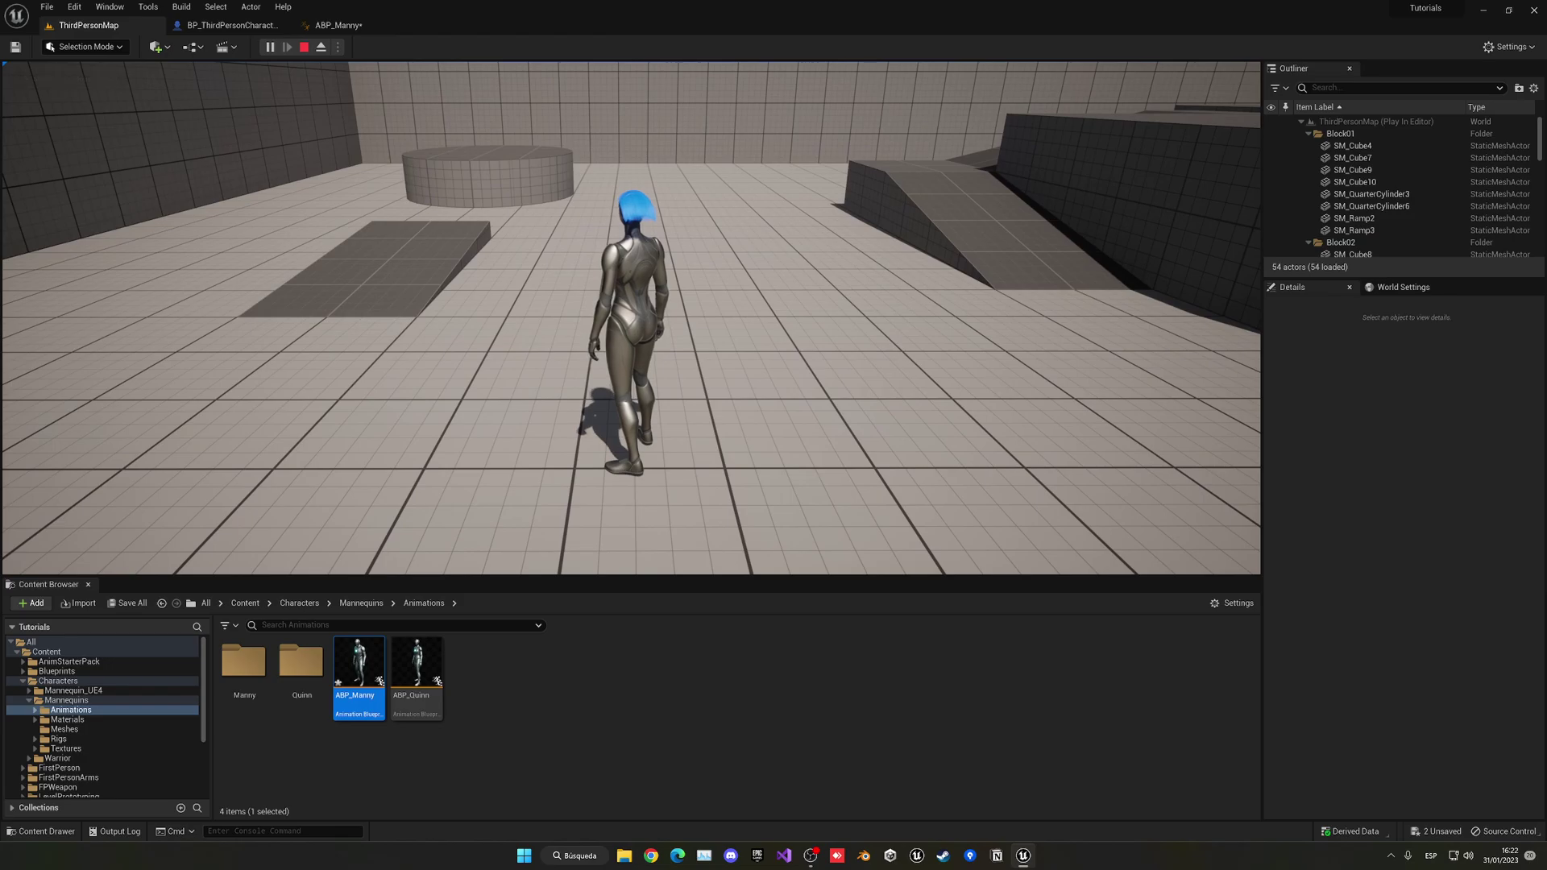
pyautogui.press('w')
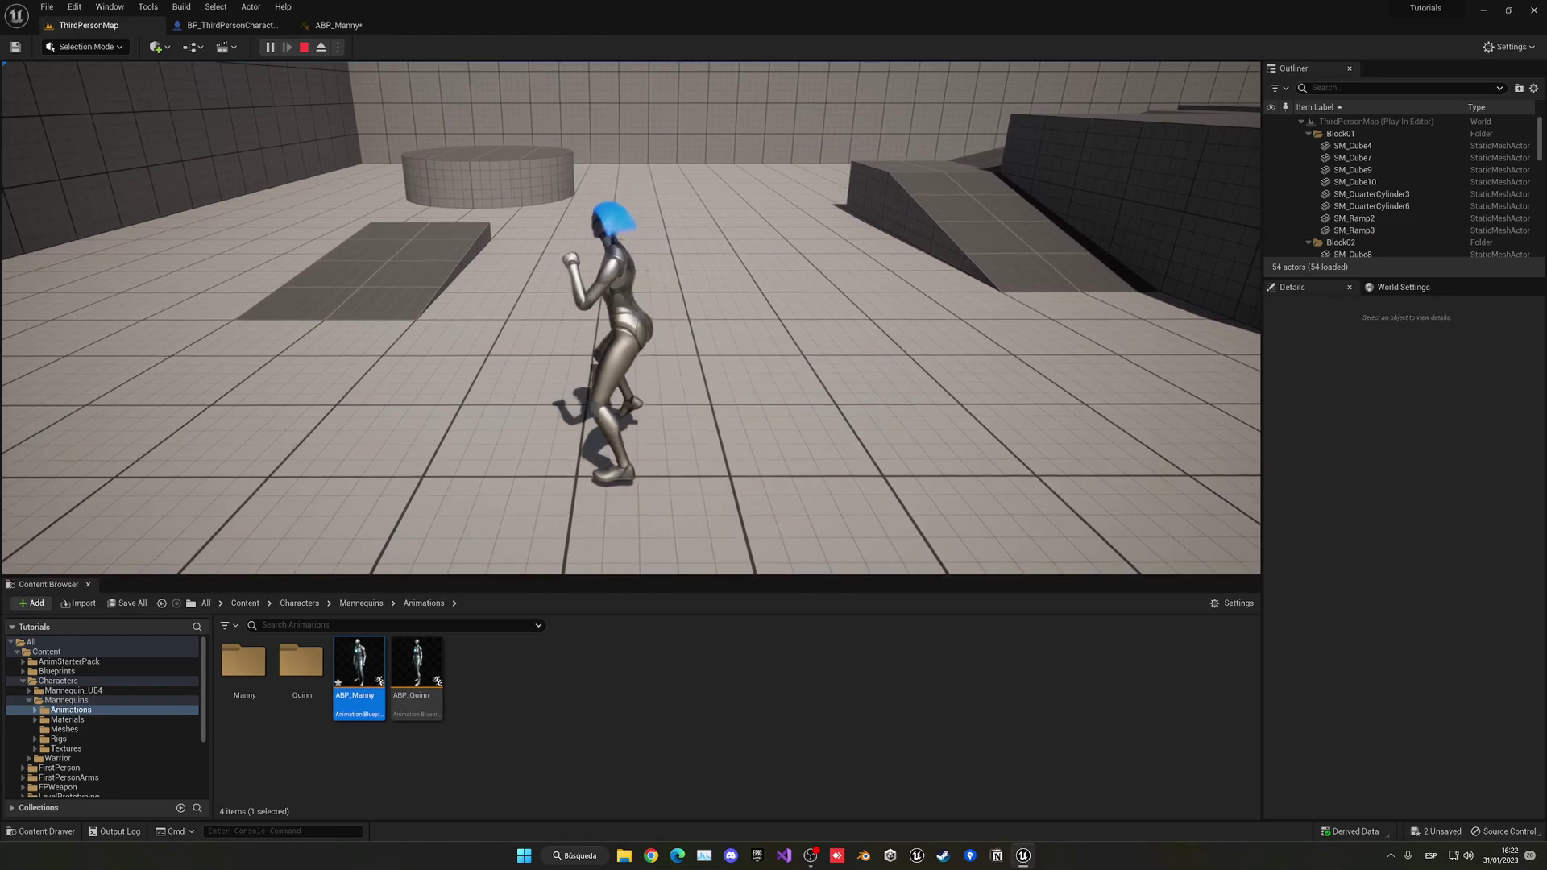
pyautogui.press('w')
pyautogui.press('w')
# - Stop play, untick Mirror on the Mirror node, test again, and return to ABP_Manny's AnimGraph
pyautogui.press('Escape')
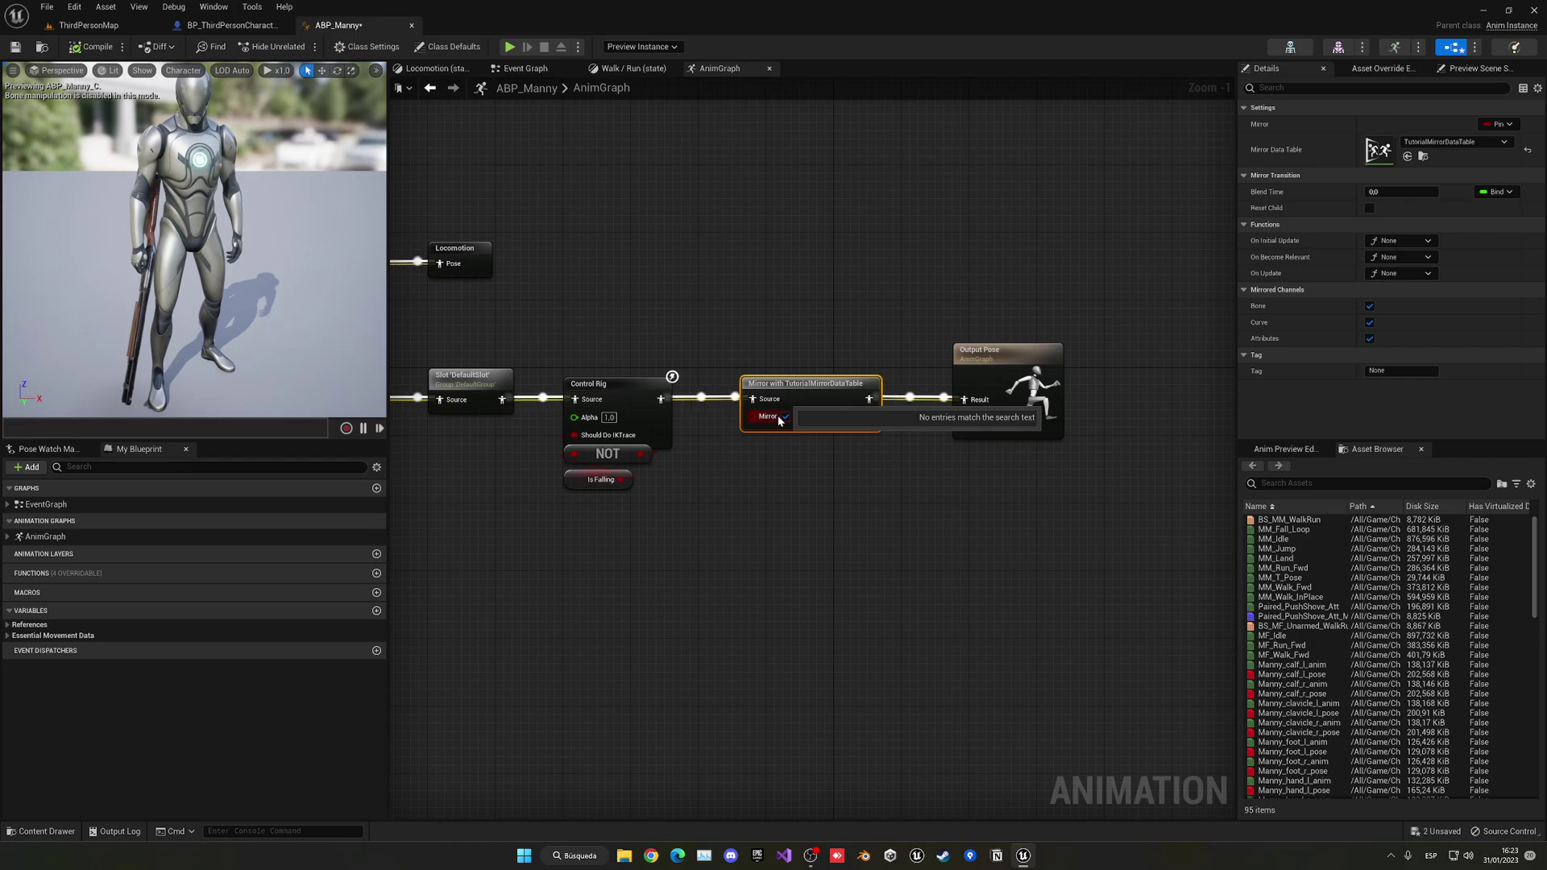
pyautogui.click(783, 415)
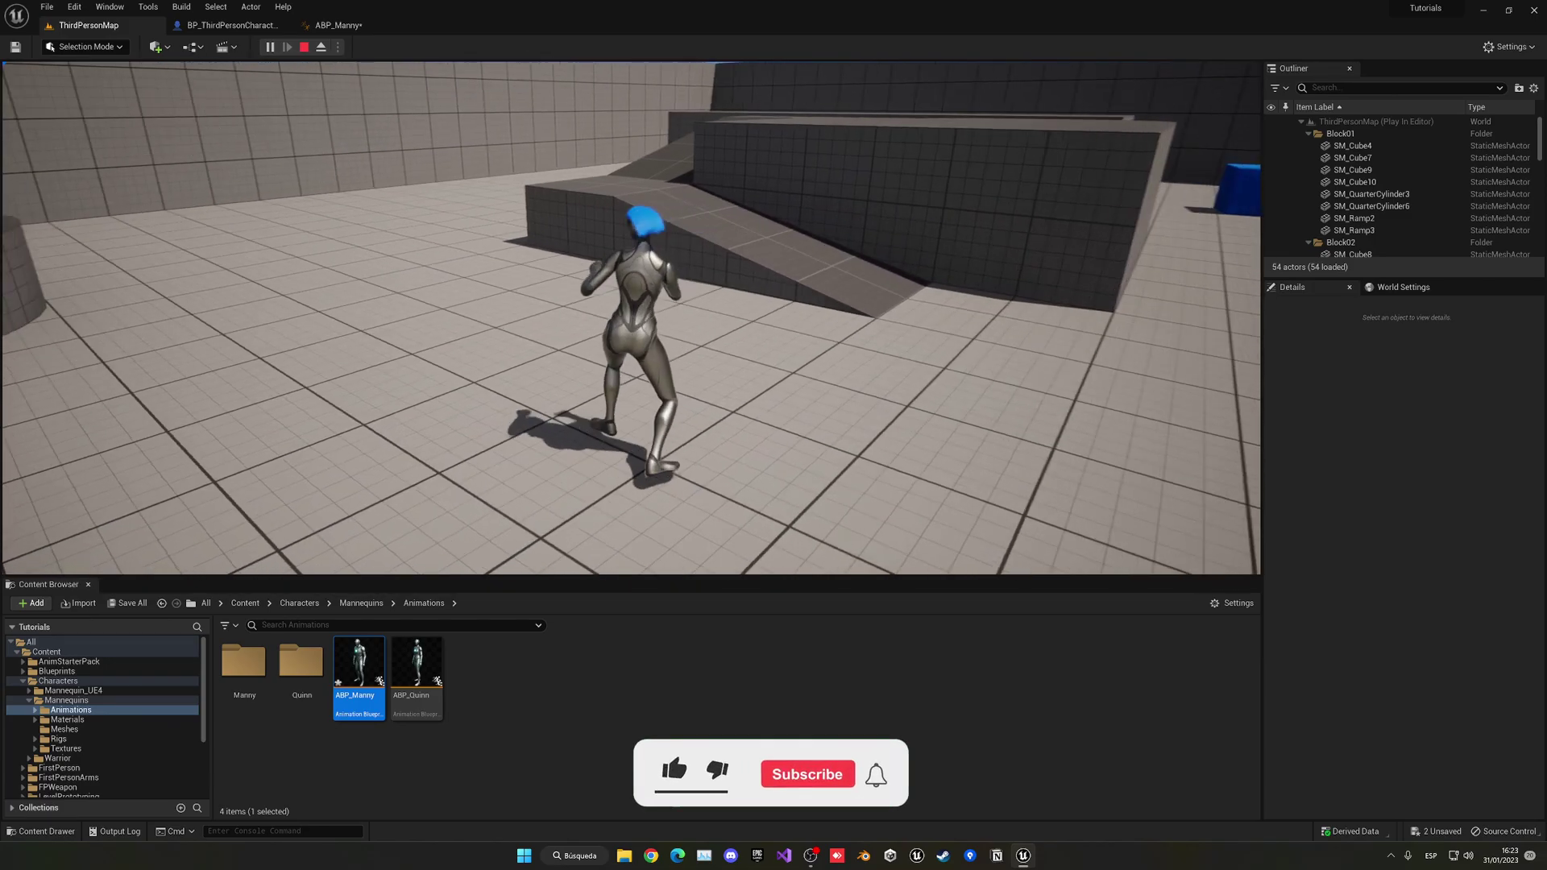
pyautogui.press('Escape')
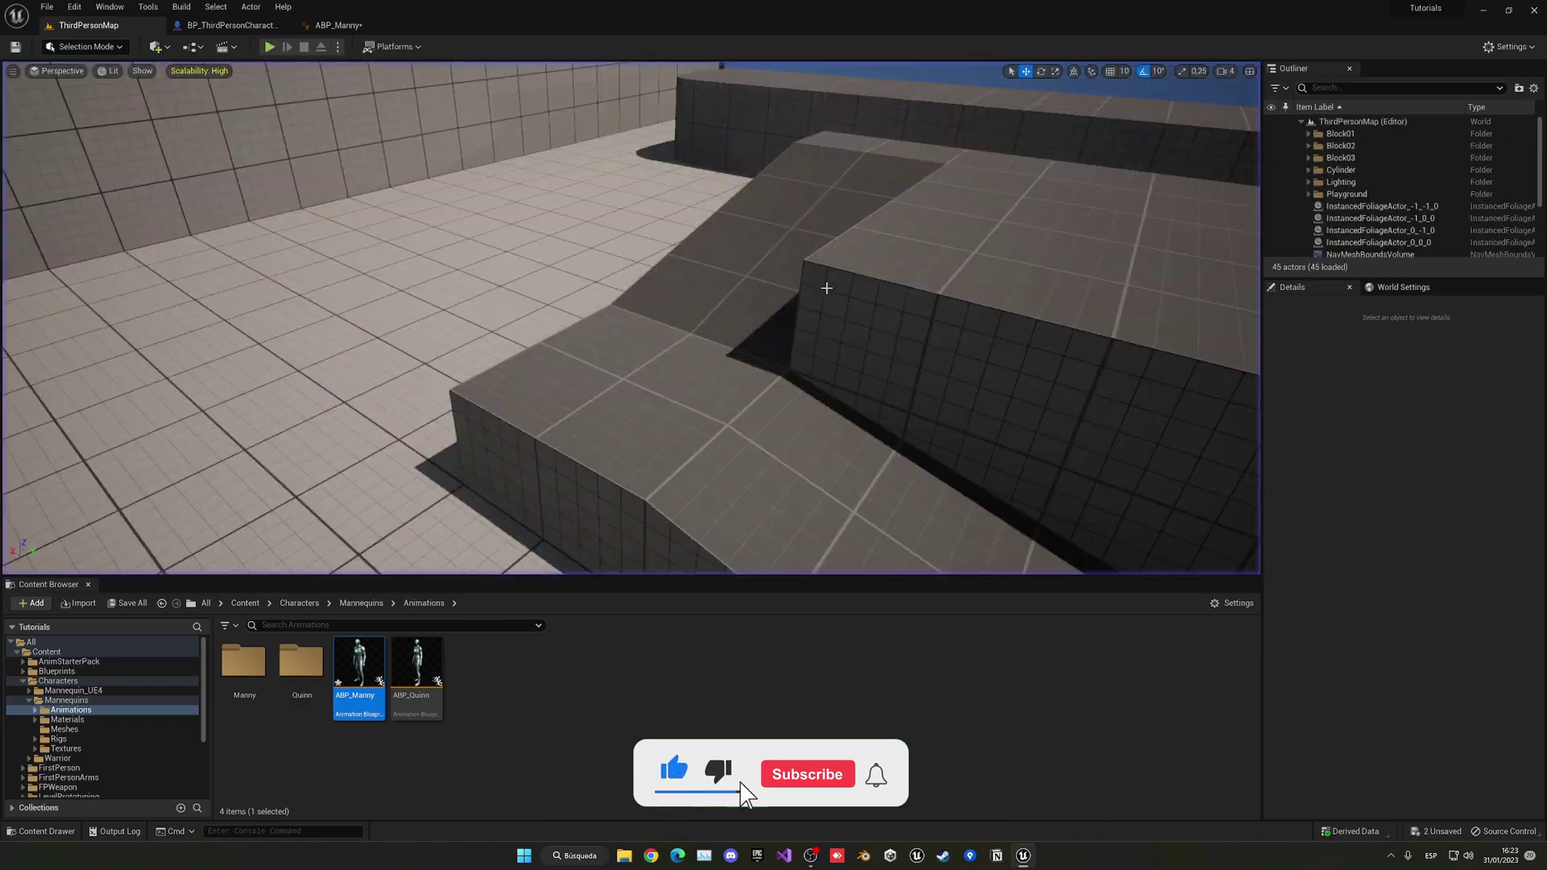
pyautogui.click(338, 26)
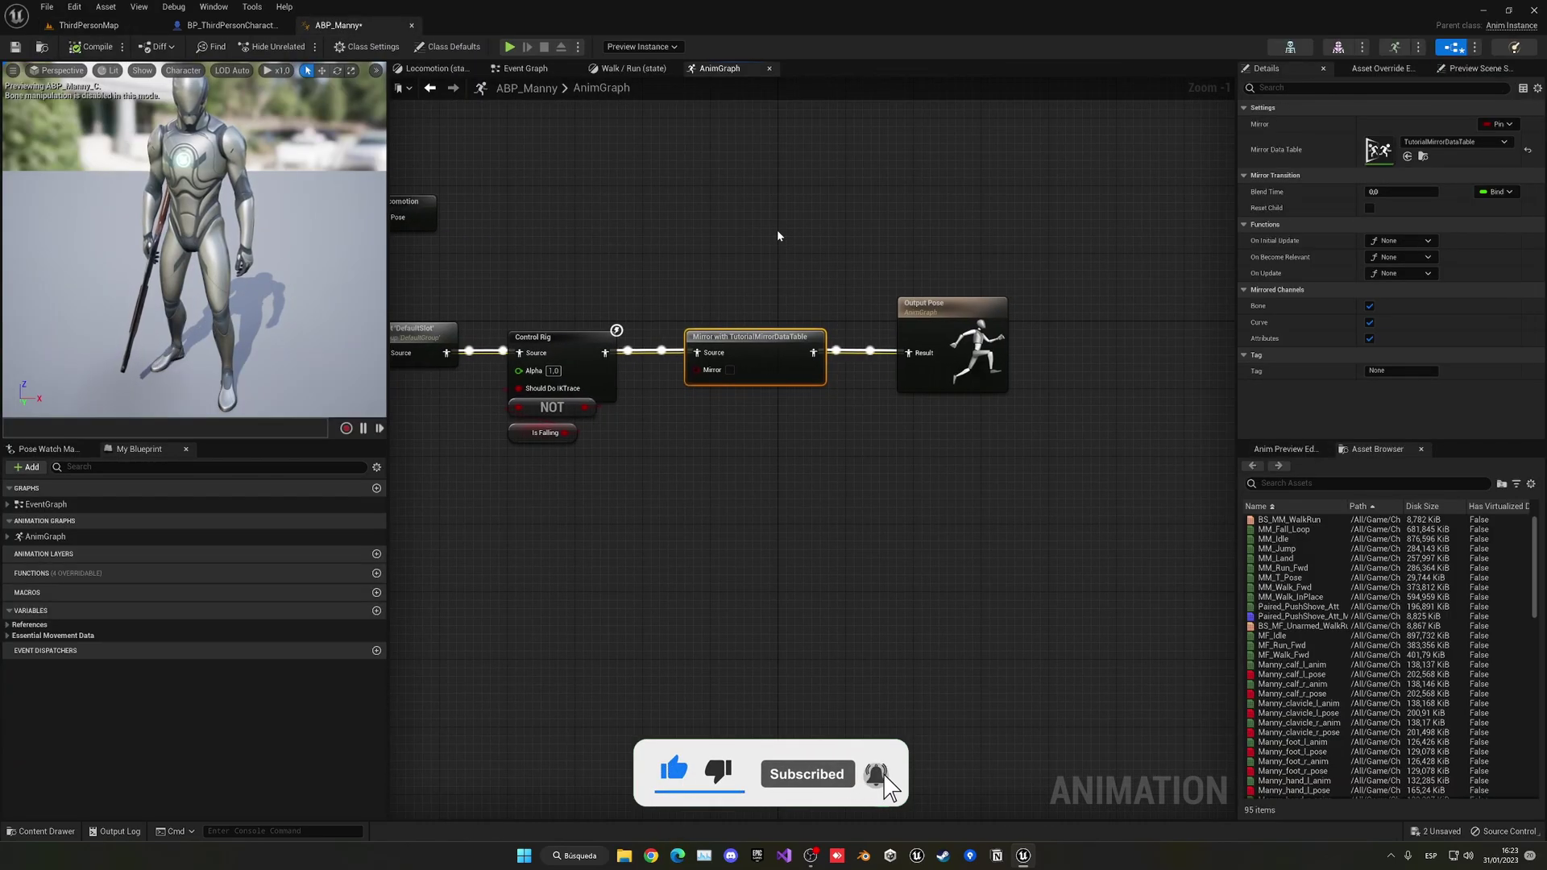
# - Re-enable Mirror on the Mirror node, compile ABP_Manny, and go back to ThirdPersonMap
pyautogui.click(730, 369)
pyautogui.click(371, 403)
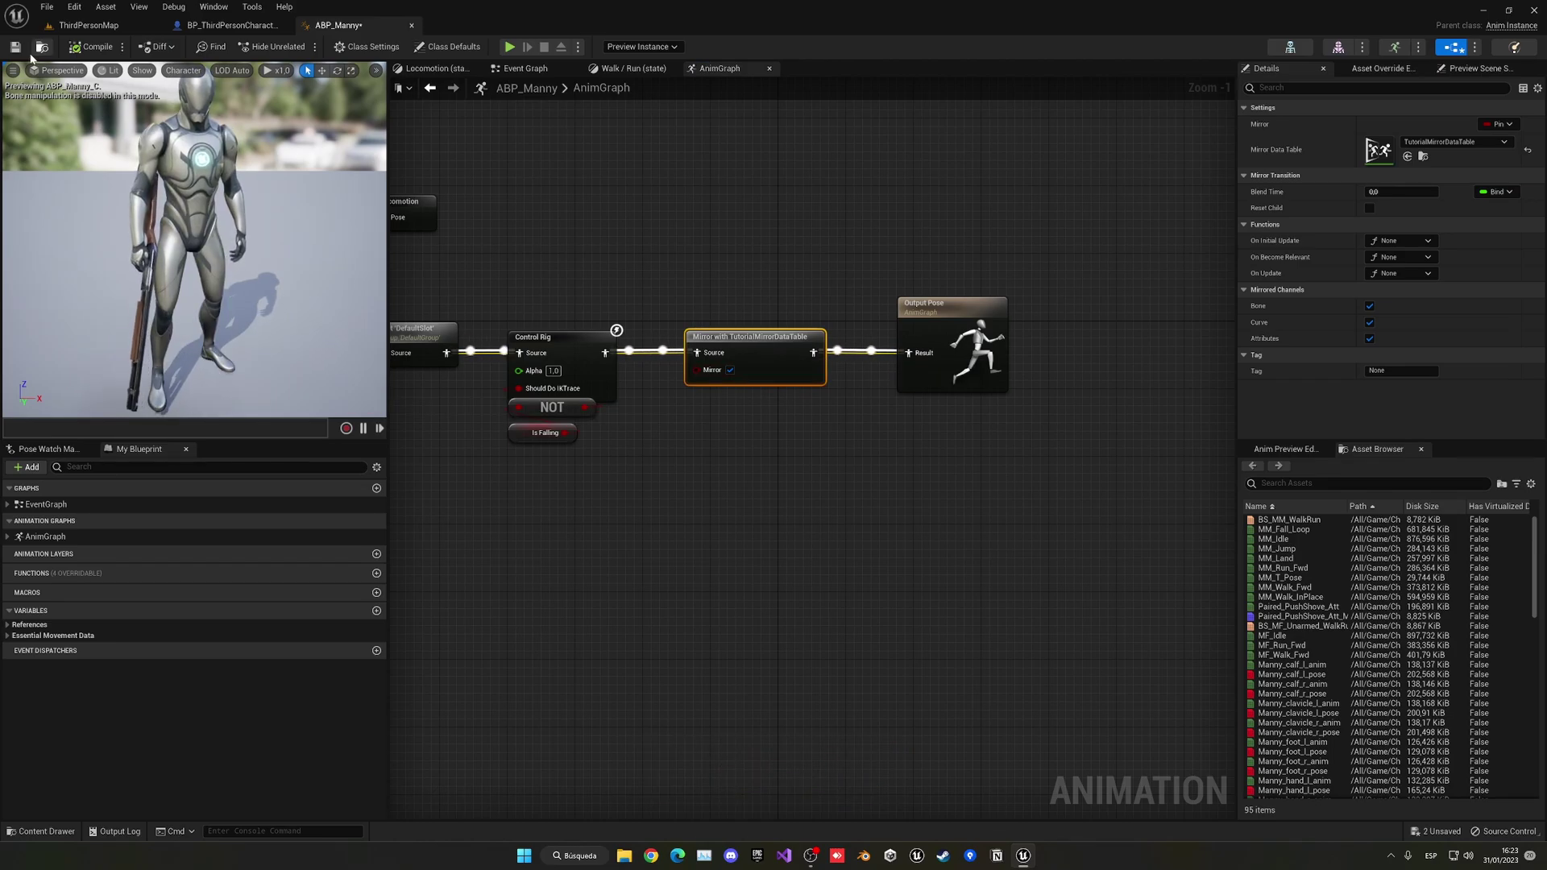
pyautogui.click(88, 25)
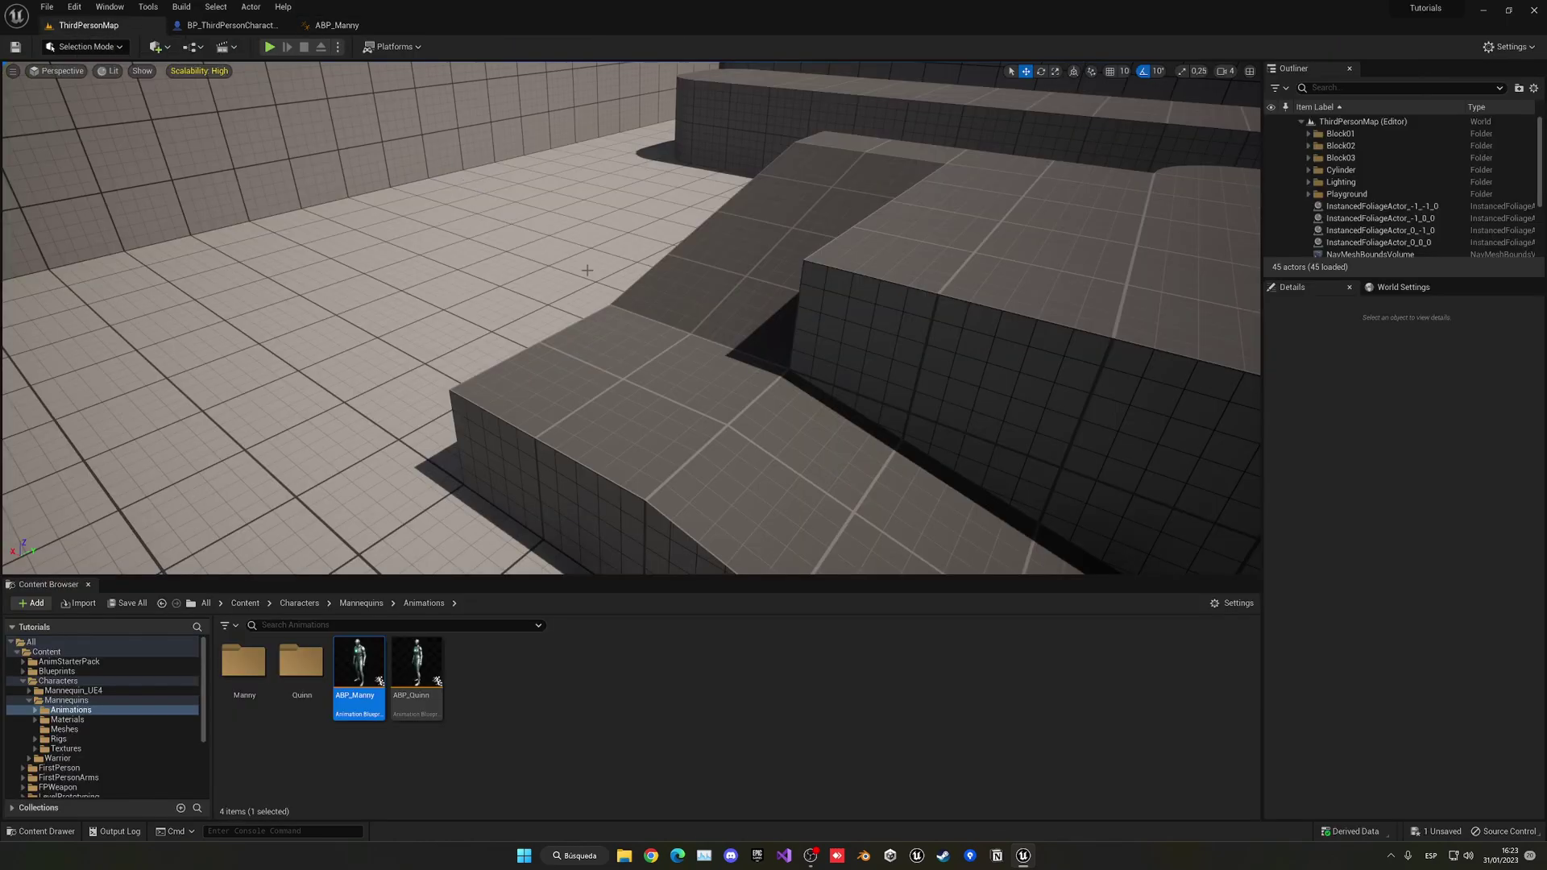